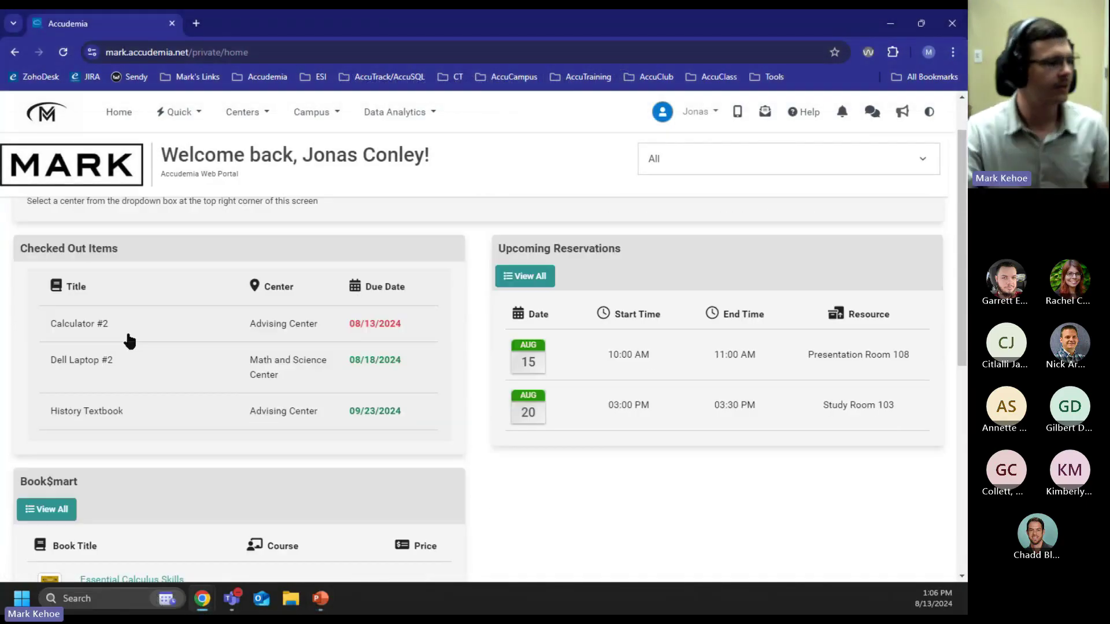
{"action": "scroll", "coordinate": [193, 414], "scroll_direction": "down", "scroll_amount": 2}
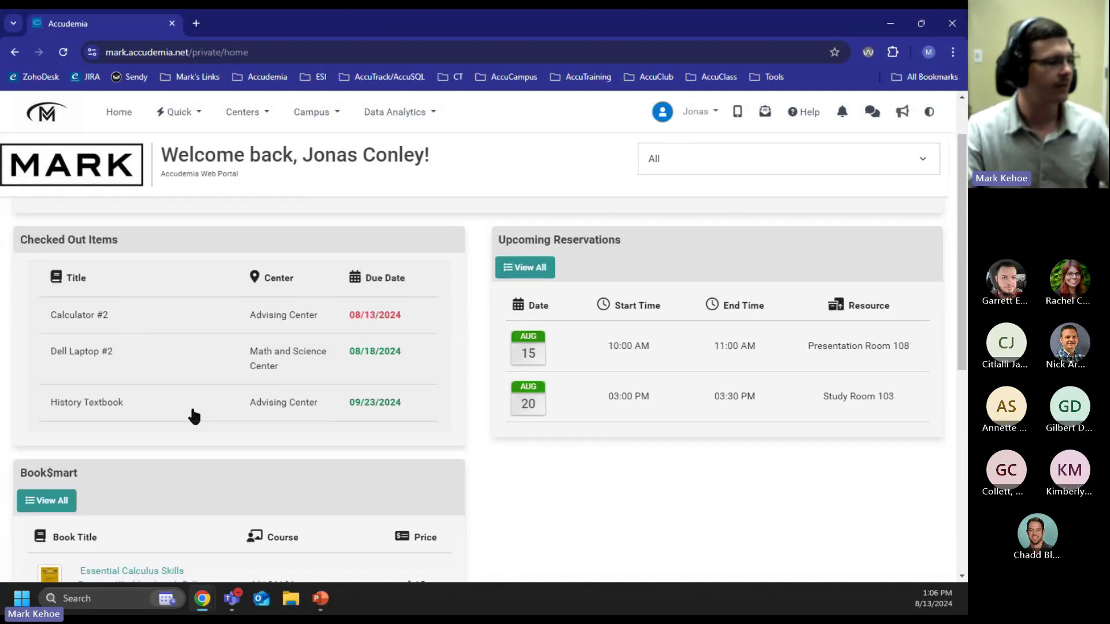
{"action": "scroll", "coordinate": [223, 373], "scroll_direction": "up", "scroll_amount": 3}
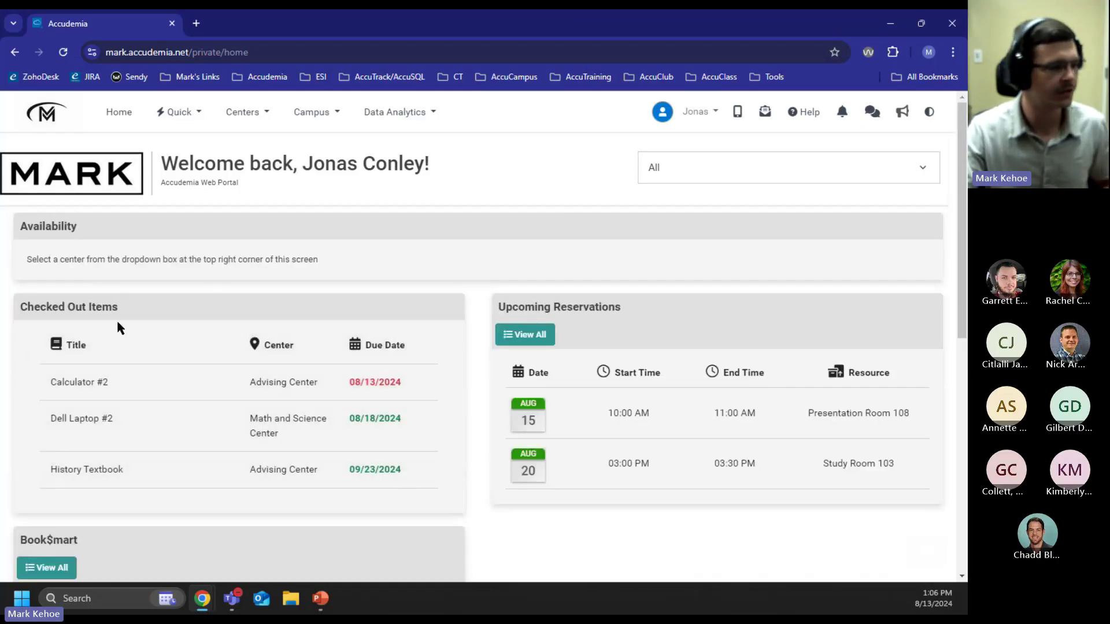
{"action": "scroll", "coordinate": [139, 404], "scroll_direction": "down", "scroll_amount": 3}
{"action": "scroll", "coordinate": [153, 374], "scroll_direction": "down", "scroll_amount": 1}
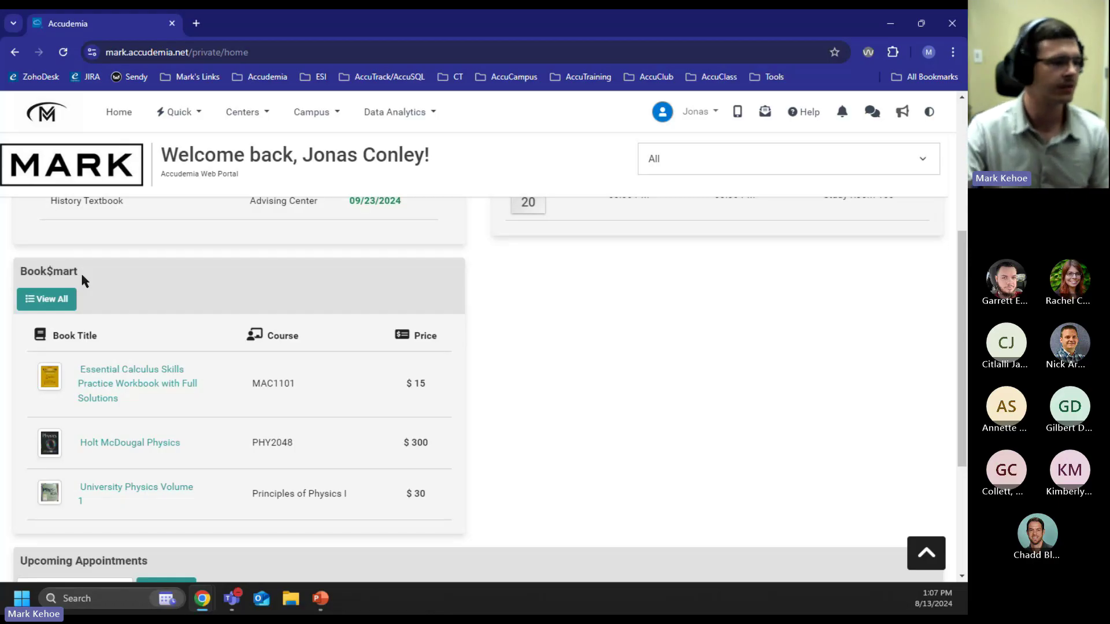
{"action": "left_click_drag", "start_coordinate": [250, 380], "coordinate": [297, 381]}
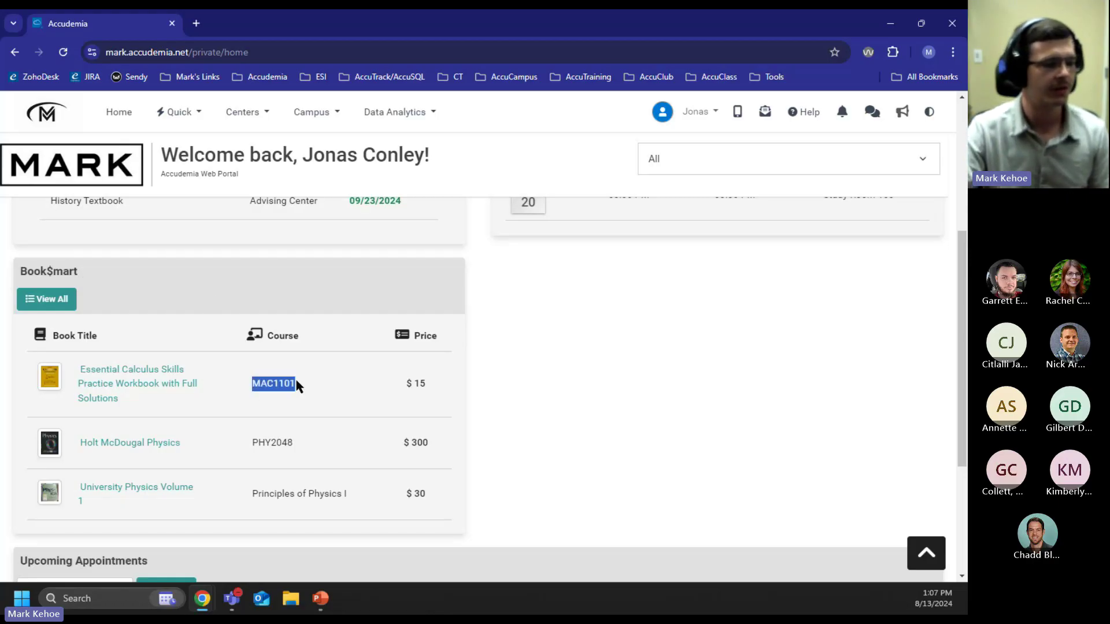
{"action": "left_click_drag", "start_coordinate": [257, 442], "coordinate": [275, 441]}
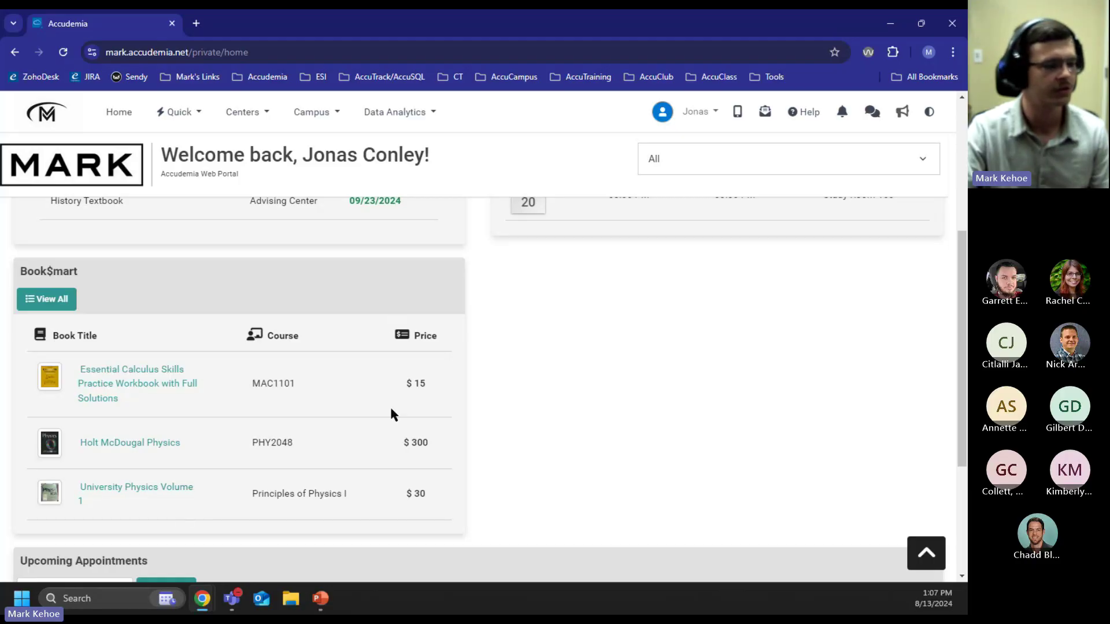
{"action": "left_click", "coordinate": [60, 305]}
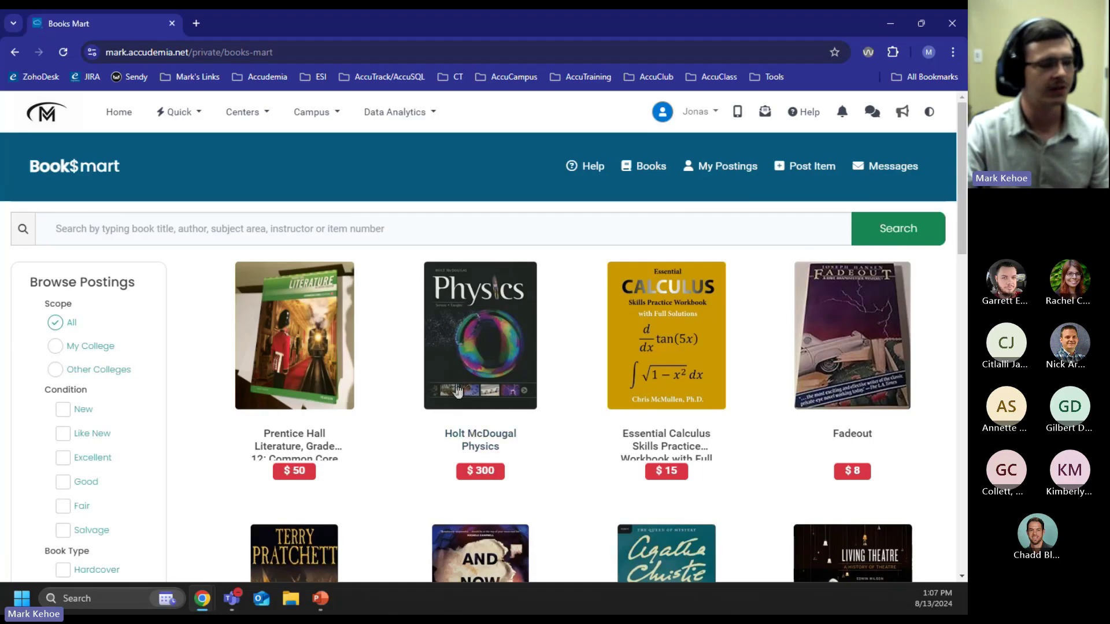
{"action": "left_click", "coordinate": [121, 114]}
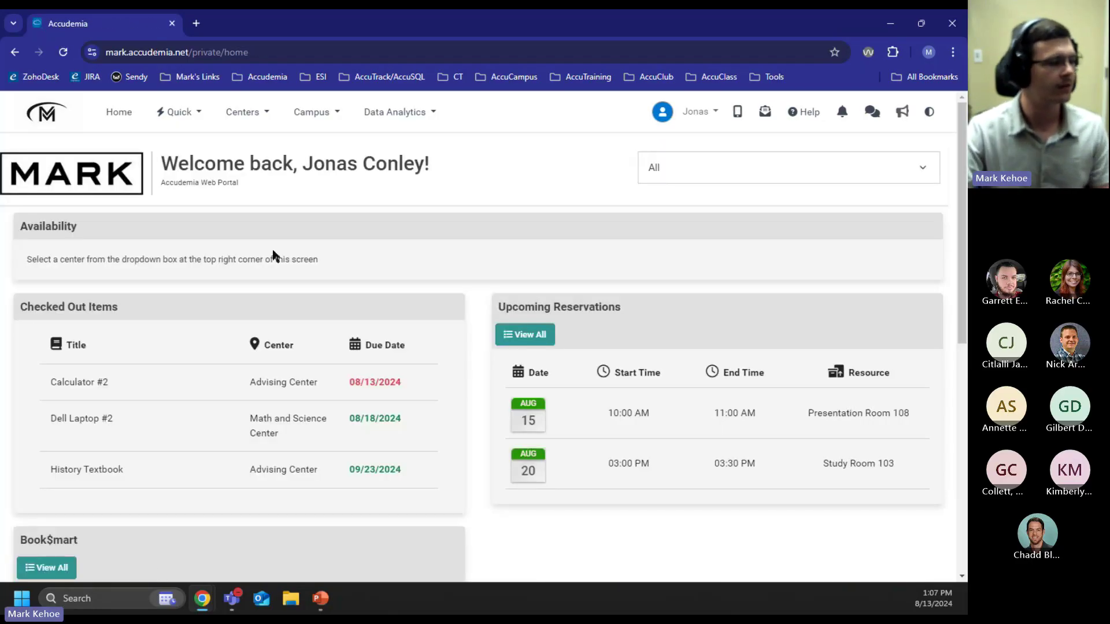
{"action": "scroll", "coordinate": [427, 404], "scroll_direction": "down", "scroll_amount": 2}
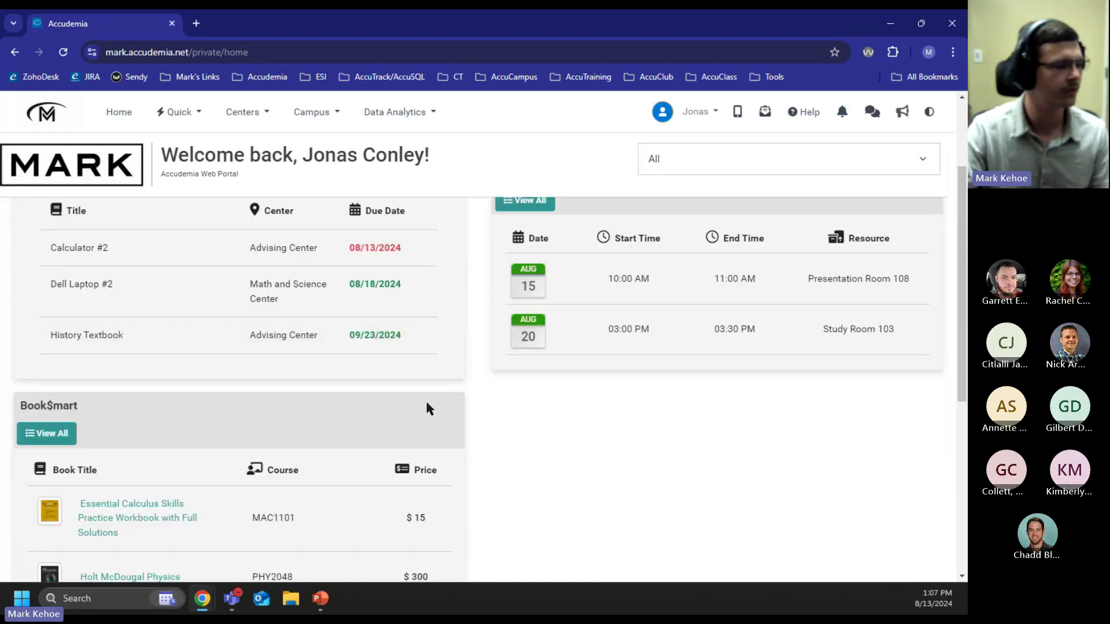
{"action": "scroll", "coordinate": [428, 407], "scroll_direction": "up", "scroll_amount": 1}
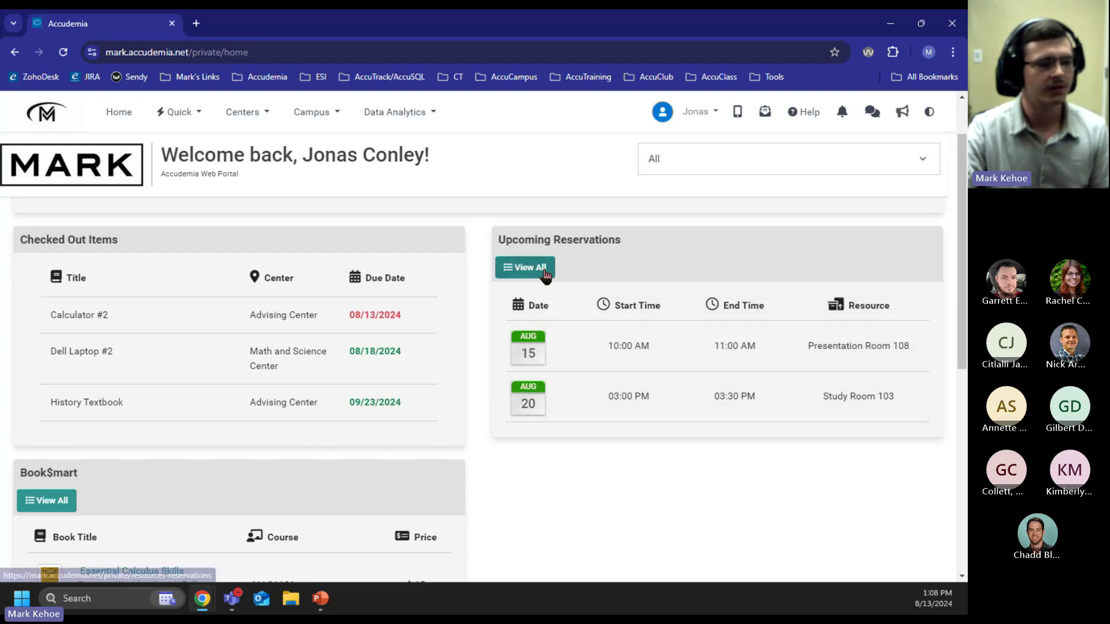
- Review all resource reservations, then highlight Calculator #2's 08/13/2024 due date on the dashboard
{"action": "left_click", "coordinate": [527, 270]}
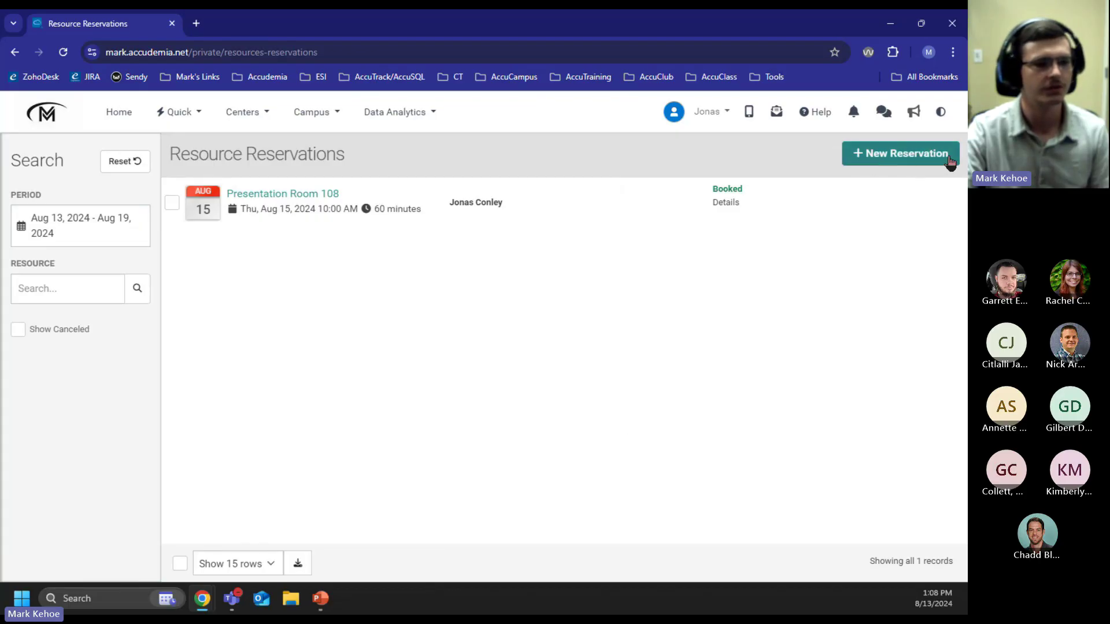
{"action": "left_click", "coordinate": [119, 112]}
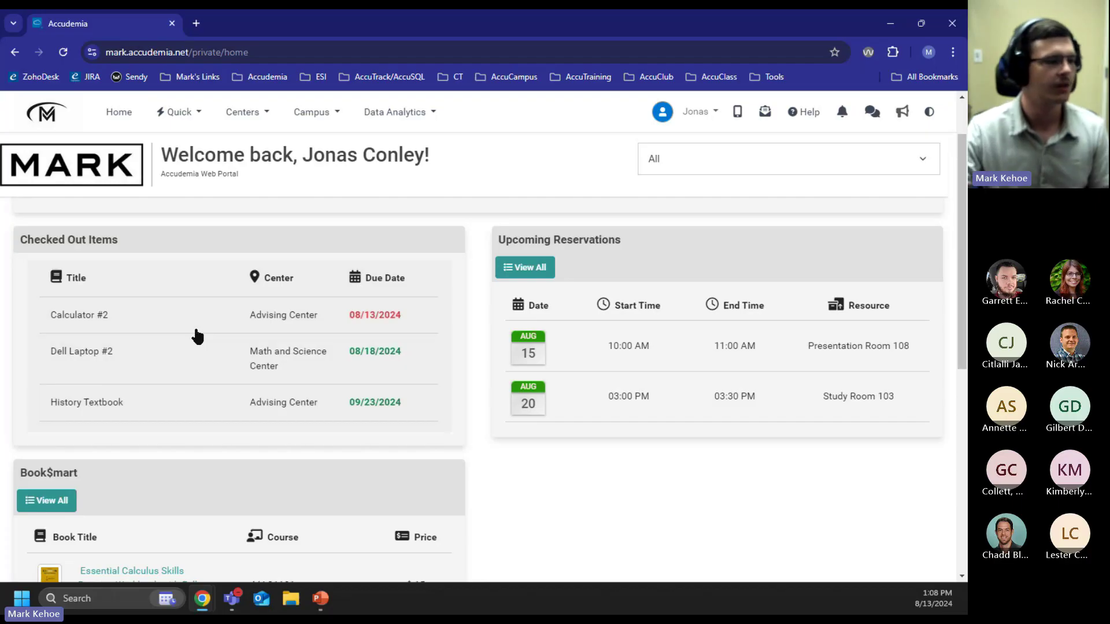
{"action": "double_click", "coordinate": [360, 317]}
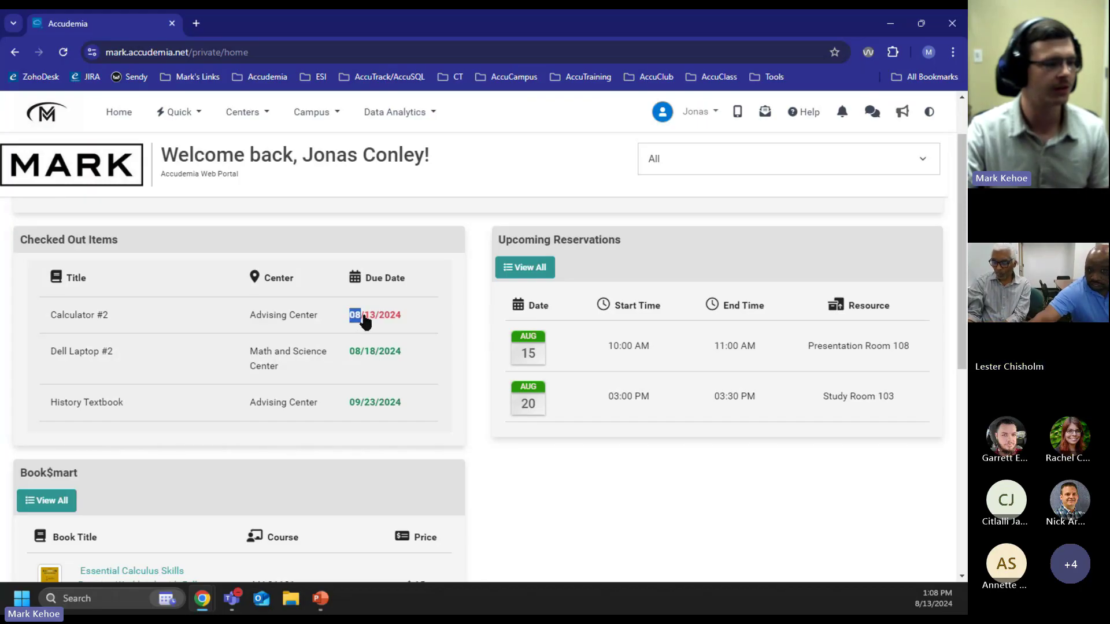
{"action": "triple_click", "coordinate": [364, 319]}
{"action": "left_click", "coordinate": [366, 327]}
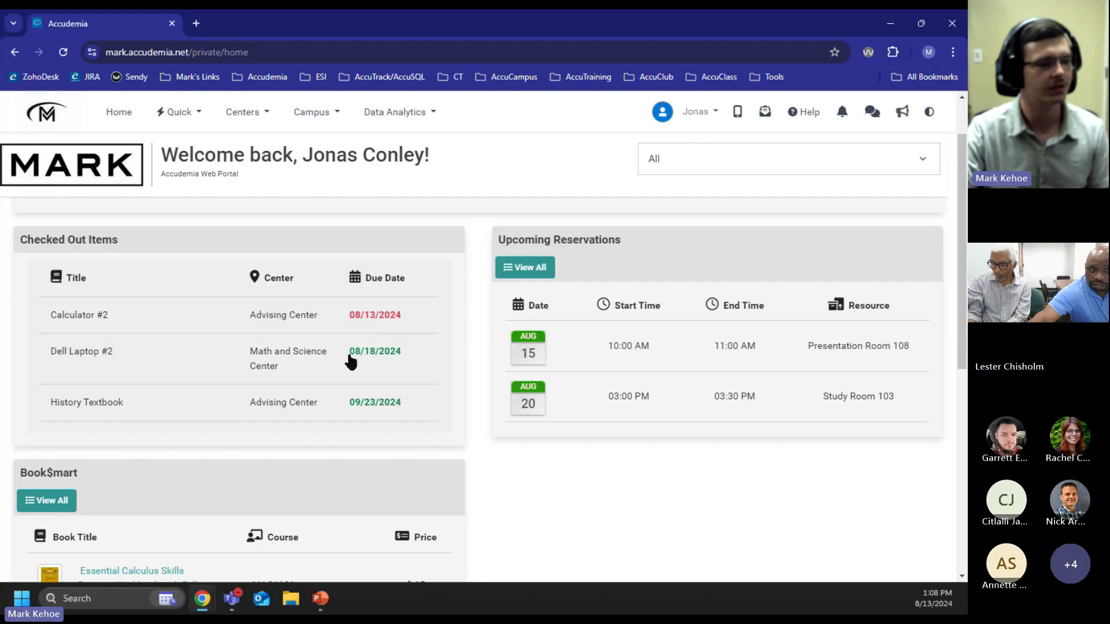
- Highlight the laptop's 08/18/2024 due date and Calculator #2's Advising Center, then show the centre list
{"action": "left_click_drag", "start_coordinate": [352, 359], "coordinate": [407, 361]}
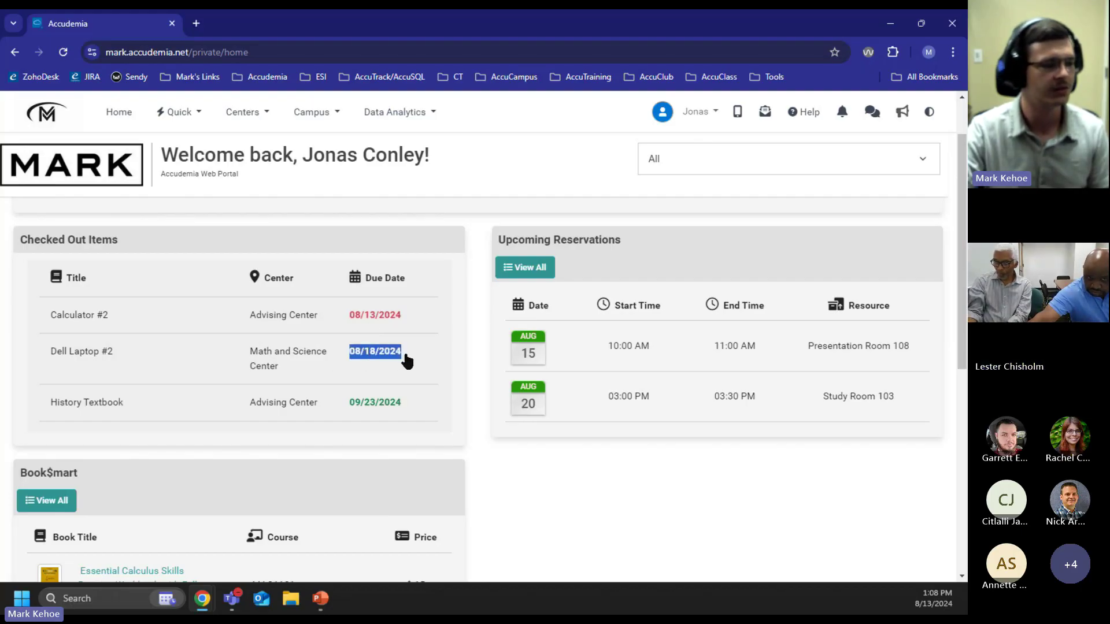
{"action": "left_click", "coordinate": [394, 380]}
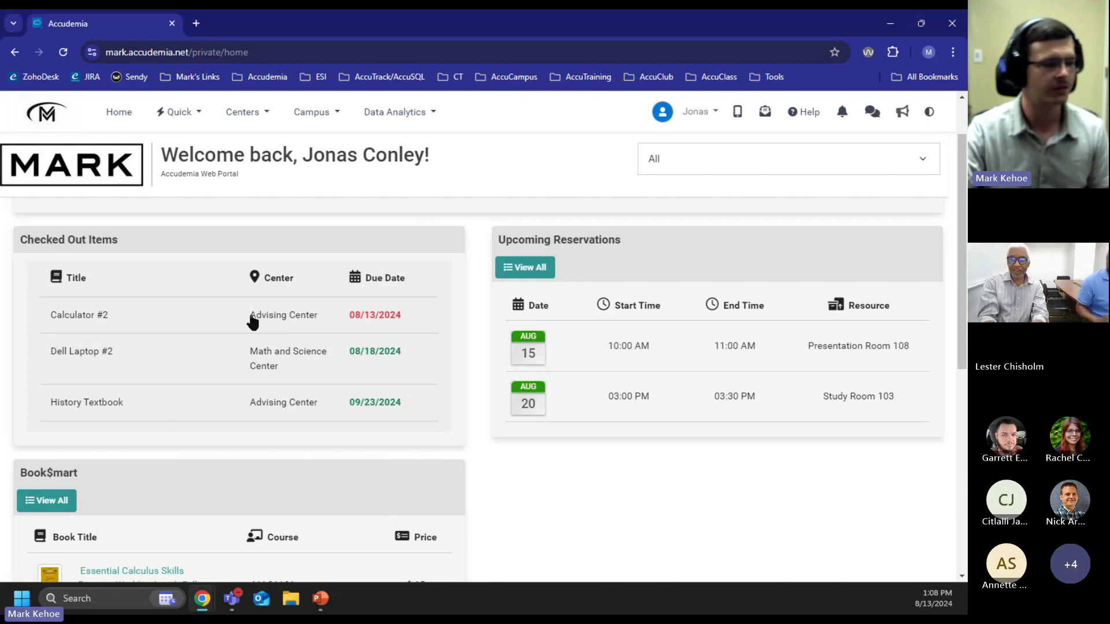
{"action": "left_click_drag", "start_coordinate": [249, 316], "coordinate": [315, 324]}
{"action": "left_click", "coordinate": [716, 172]}
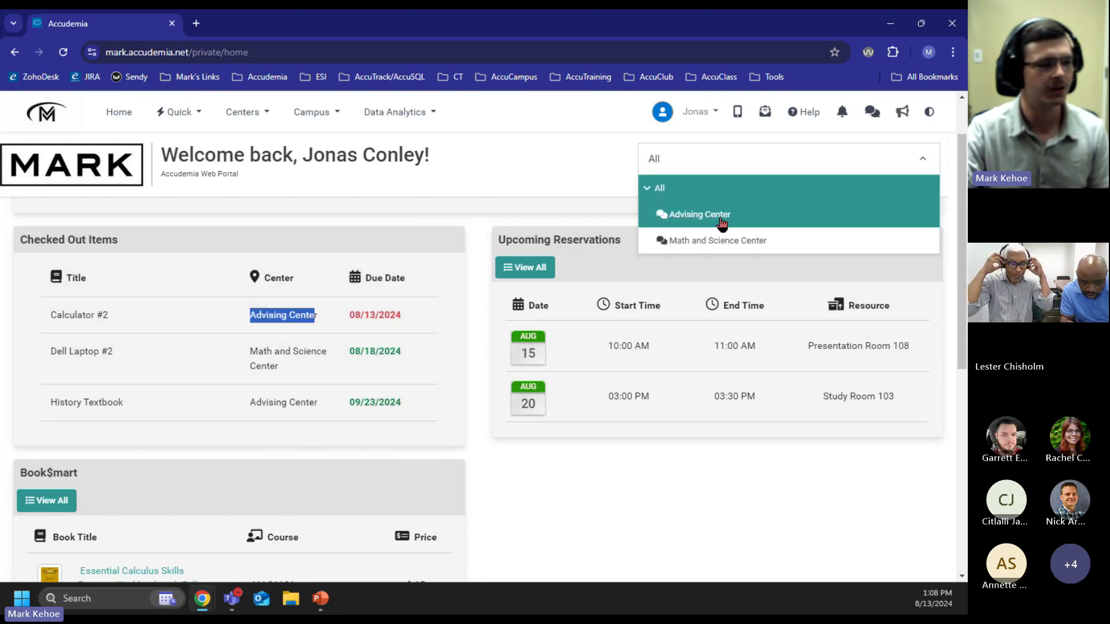
{"action": "left_click", "coordinate": [719, 241]}
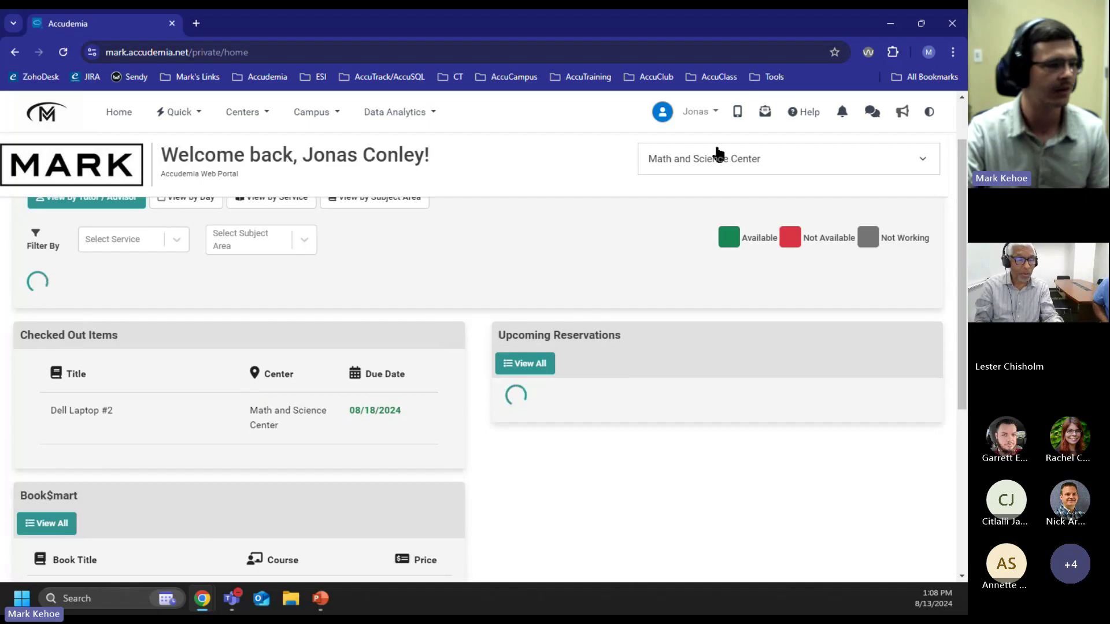
{"action": "scroll", "coordinate": [339, 312], "scroll_direction": "down", "scroll_amount": 2}
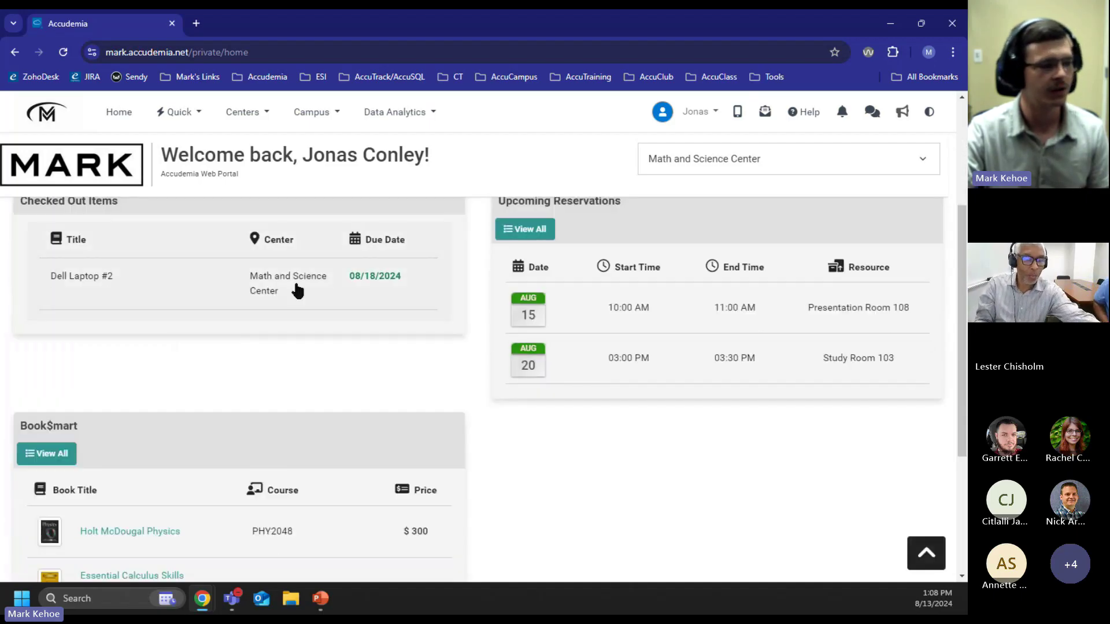
{"action": "scroll", "coordinate": [367, 343], "scroll_direction": "up", "scroll_amount": 4}
{"action": "scroll", "coordinate": [369, 407], "scroll_direction": "down", "scroll_amount": 3}
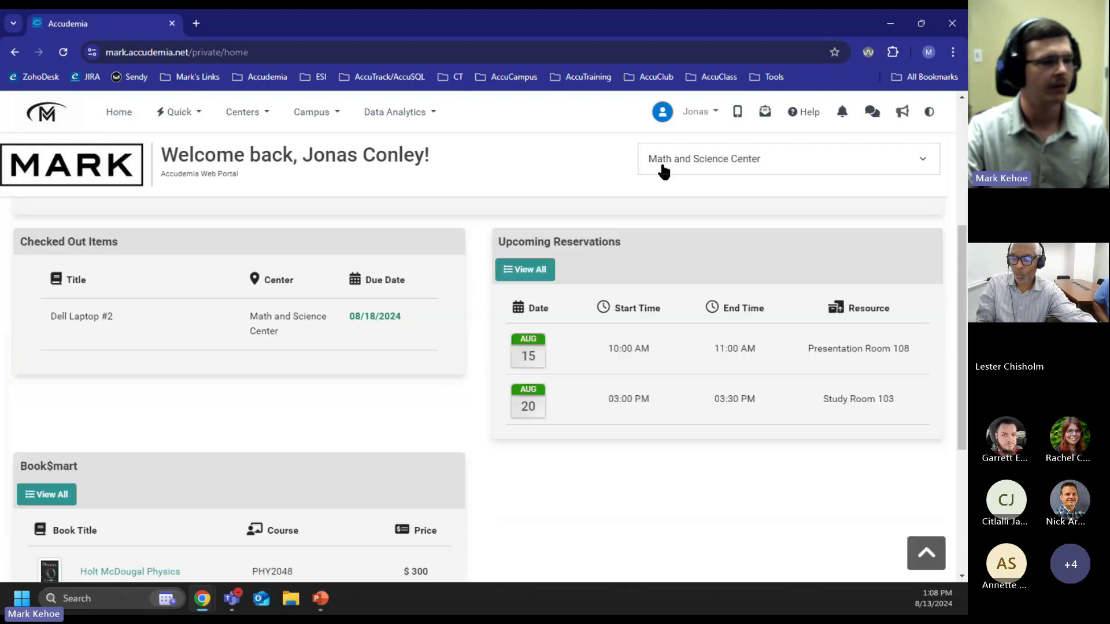
{"action": "scroll", "coordinate": [248, 370], "scroll_direction": "up", "scroll_amount": 3}
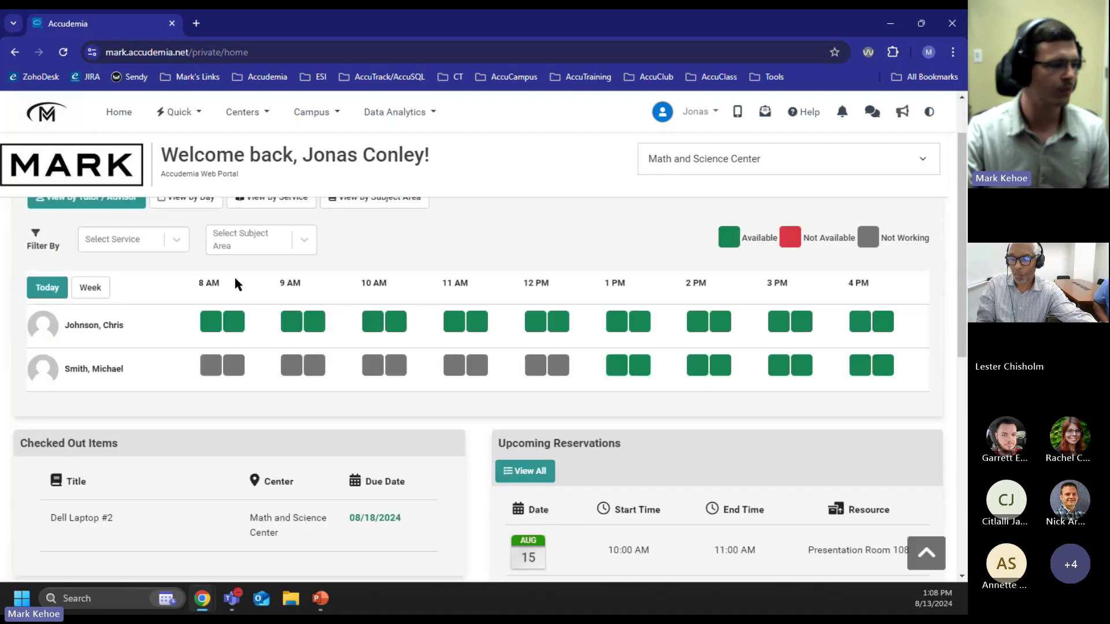
{"action": "scroll", "coordinate": [395, 379], "scroll_direction": "up", "scroll_amount": 1}
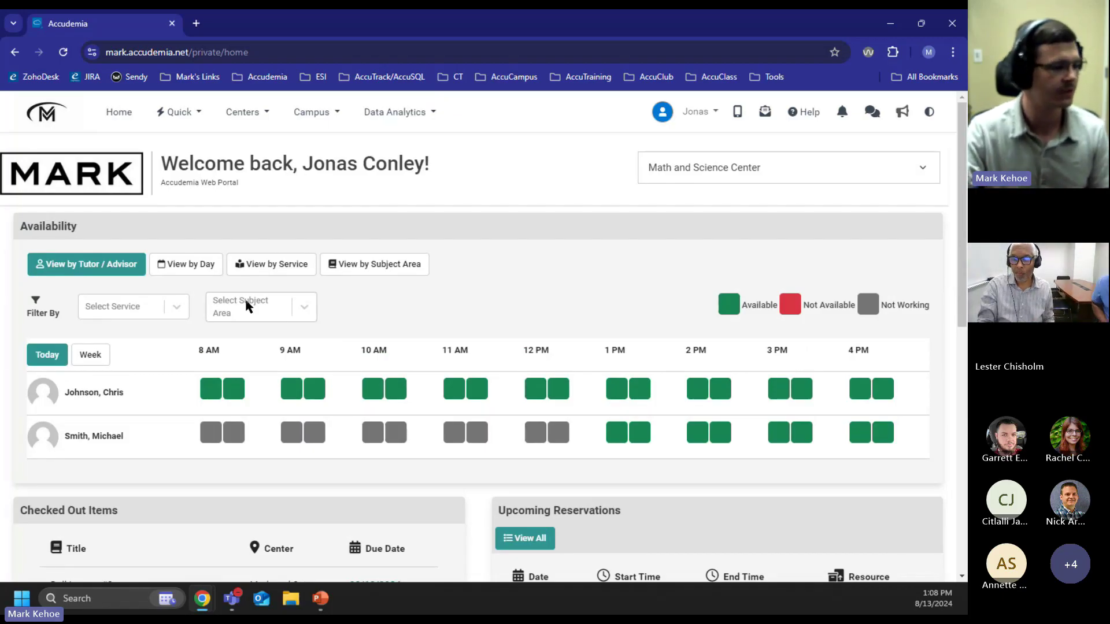
{"action": "left_click", "coordinate": [170, 307]}
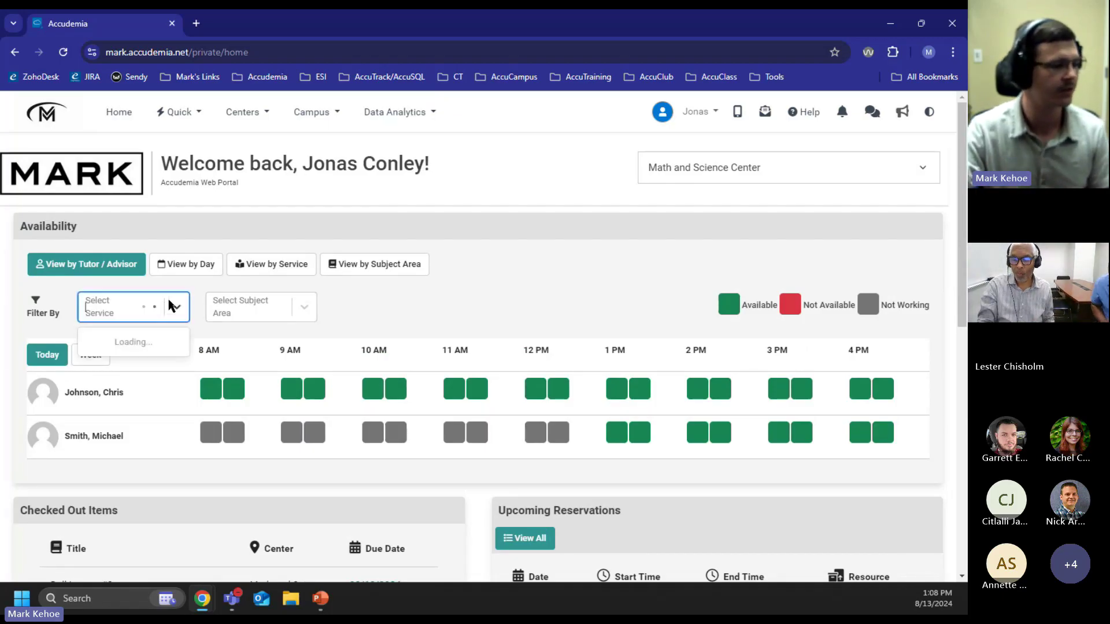
{"action": "left_click", "coordinate": [306, 310]}
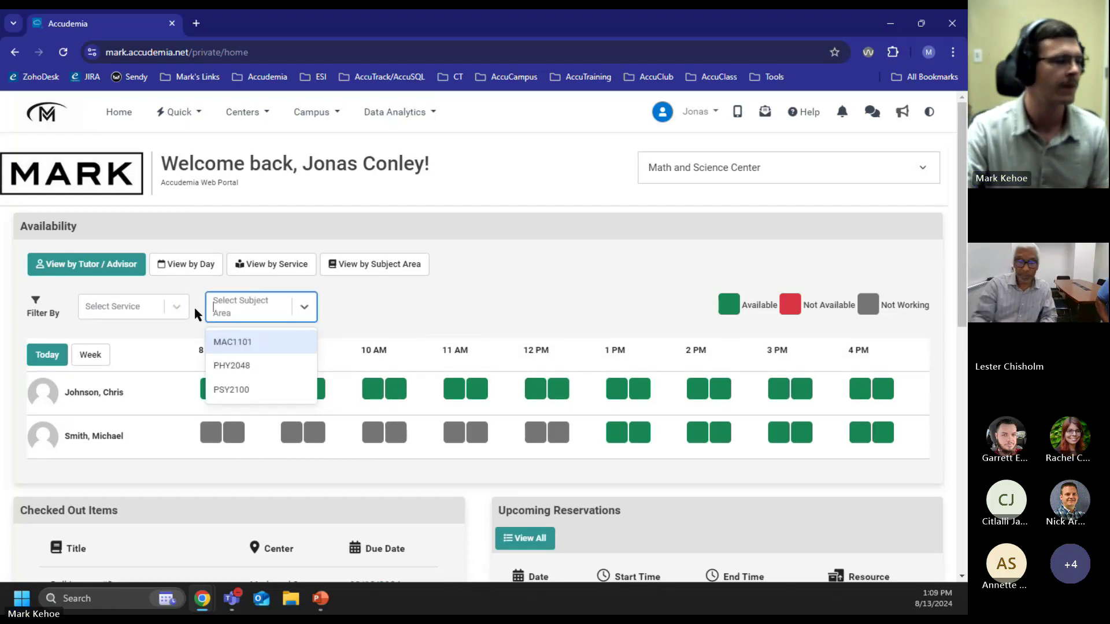
{"action": "left_click", "coordinate": [478, 313]}
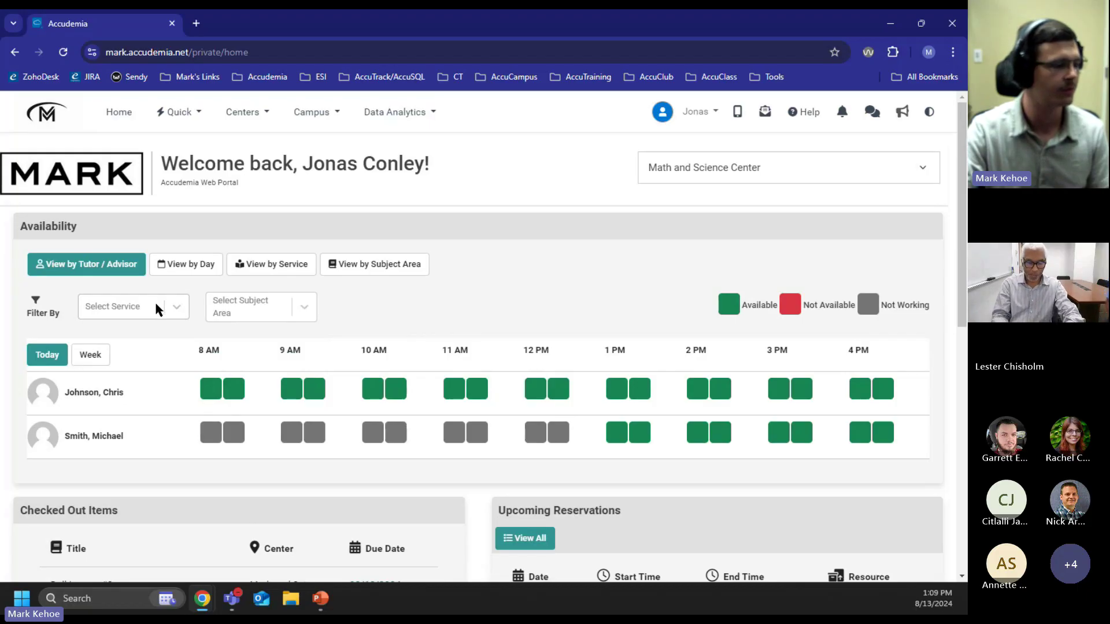
{"action": "left_click", "coordinate": [175, 311]}
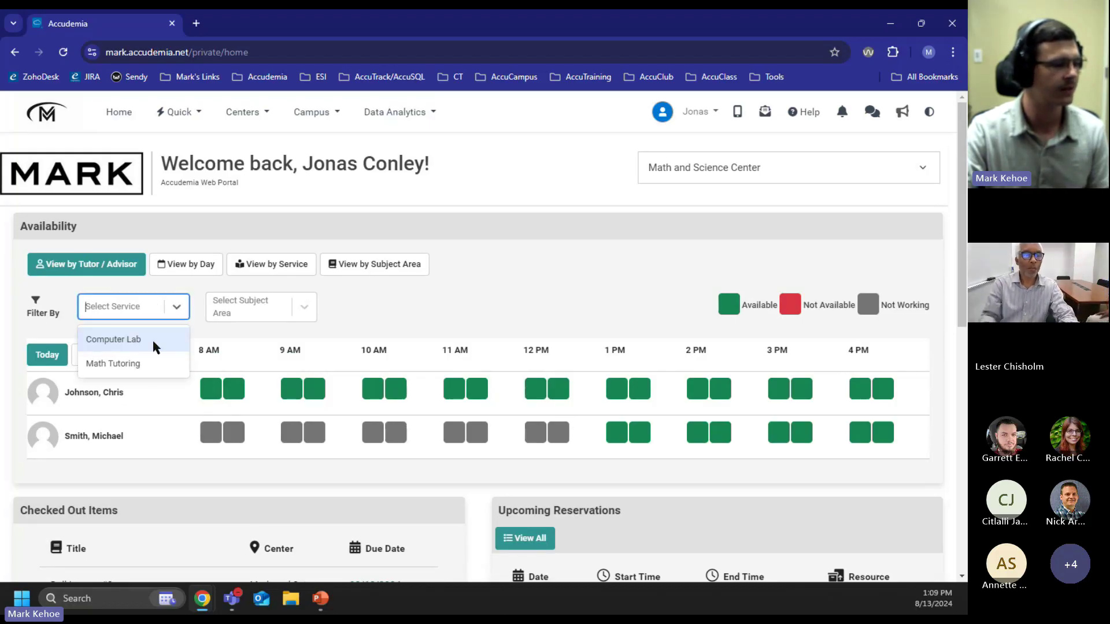
{"action": "left_click", "coordinate": [176, 309]}
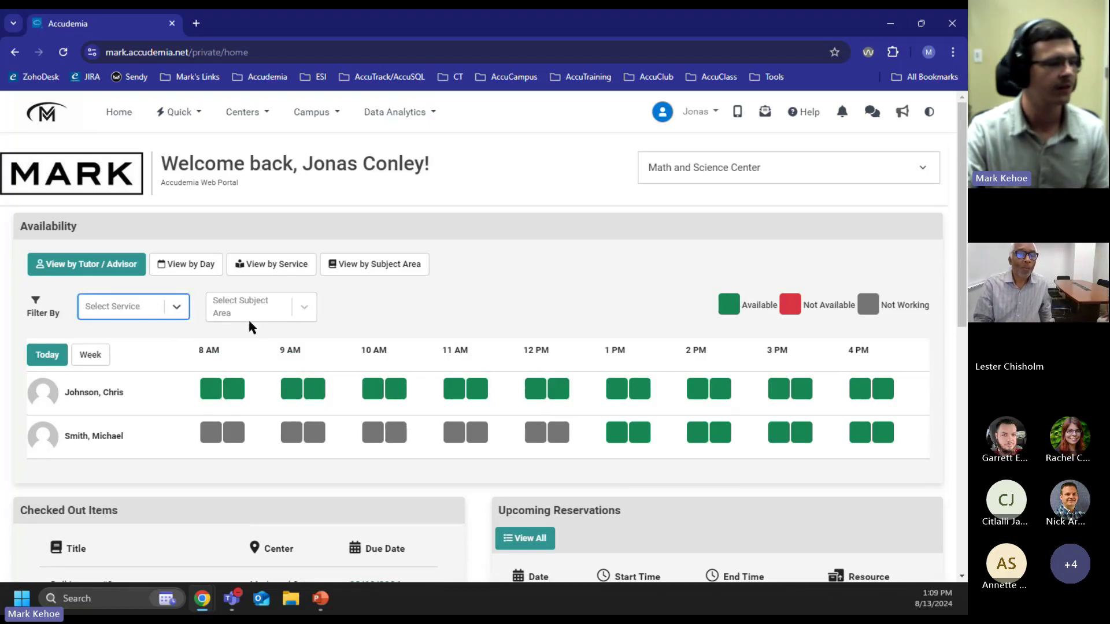
{"action": "left_click", "coordinate": [304, 312]}
{"action": "left_click", "coordinate": [249, 345]}
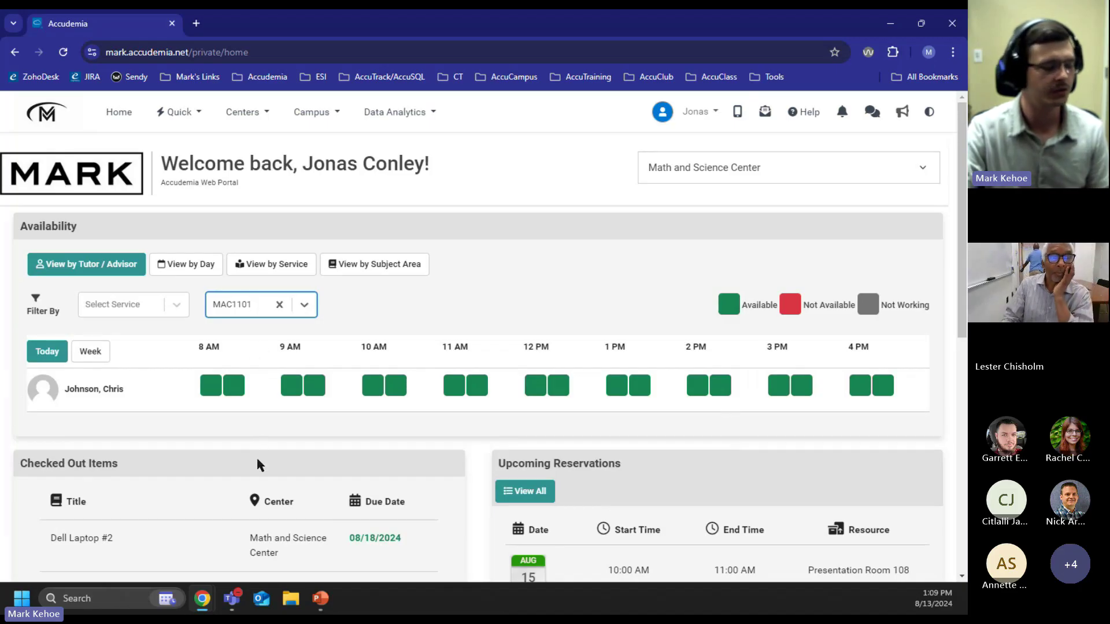
{"action": "left_click", "coordinate": [279, 305]}
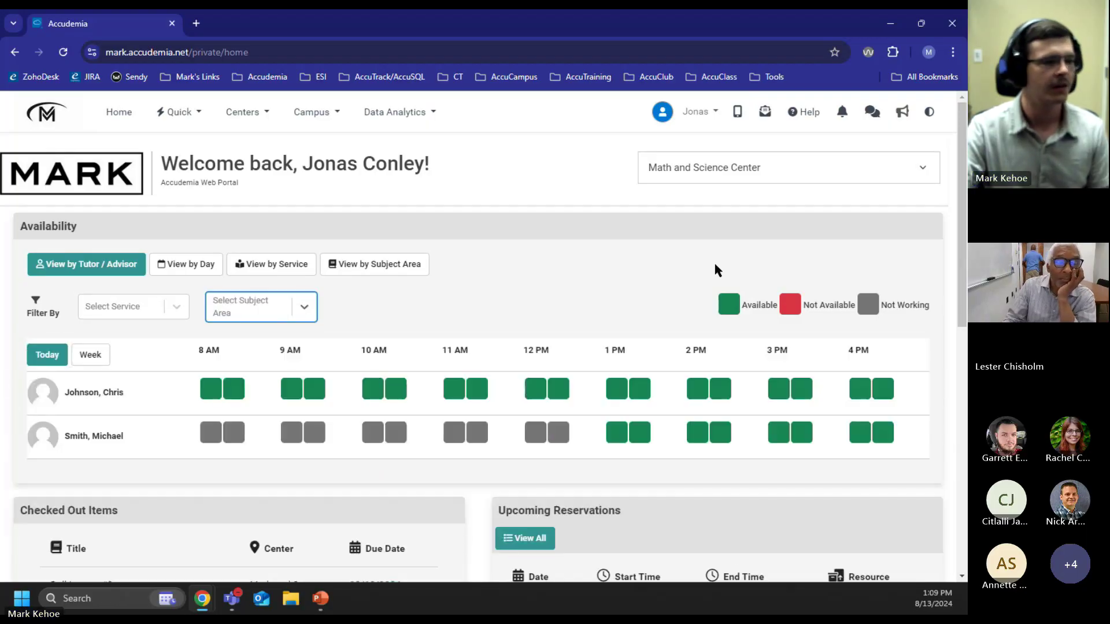
- Switch the dashboard to the Advising Center and glance at its service options
{"action": "left_click", "coordinate": [783, 174]}
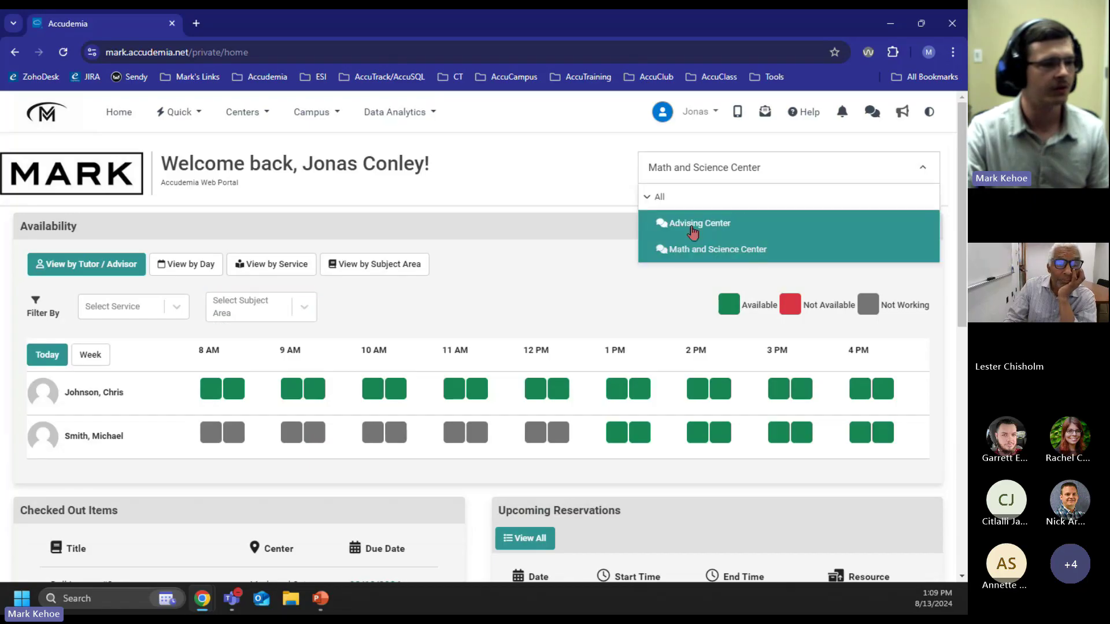
{"action": "left_click", "coordinate": [687, 224]}
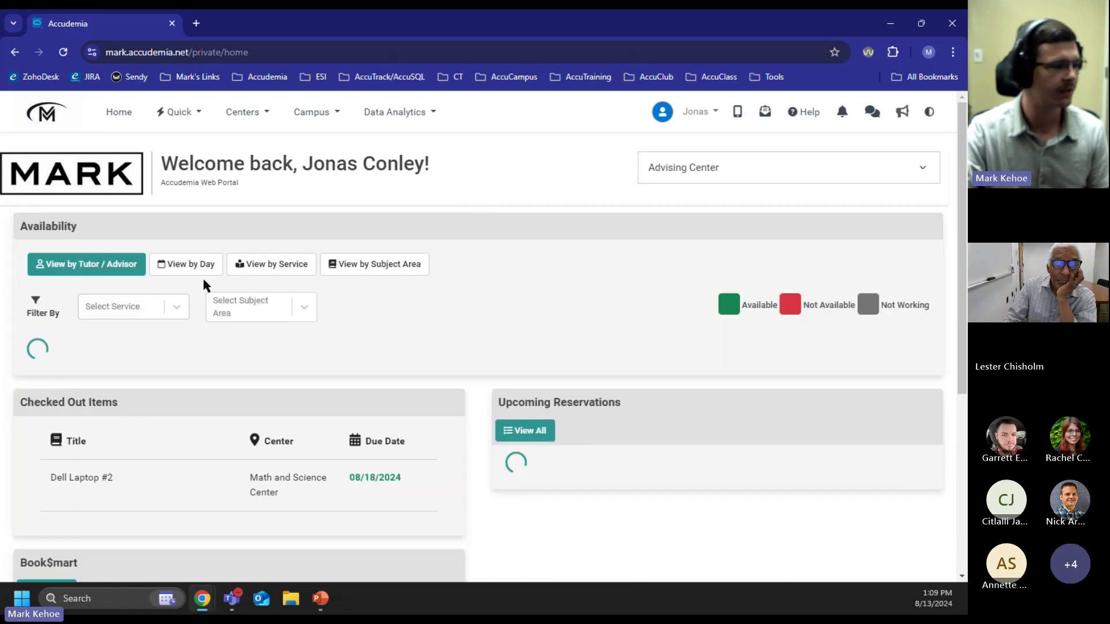
{"action": "left_click", "coordinate": [169, 308]}
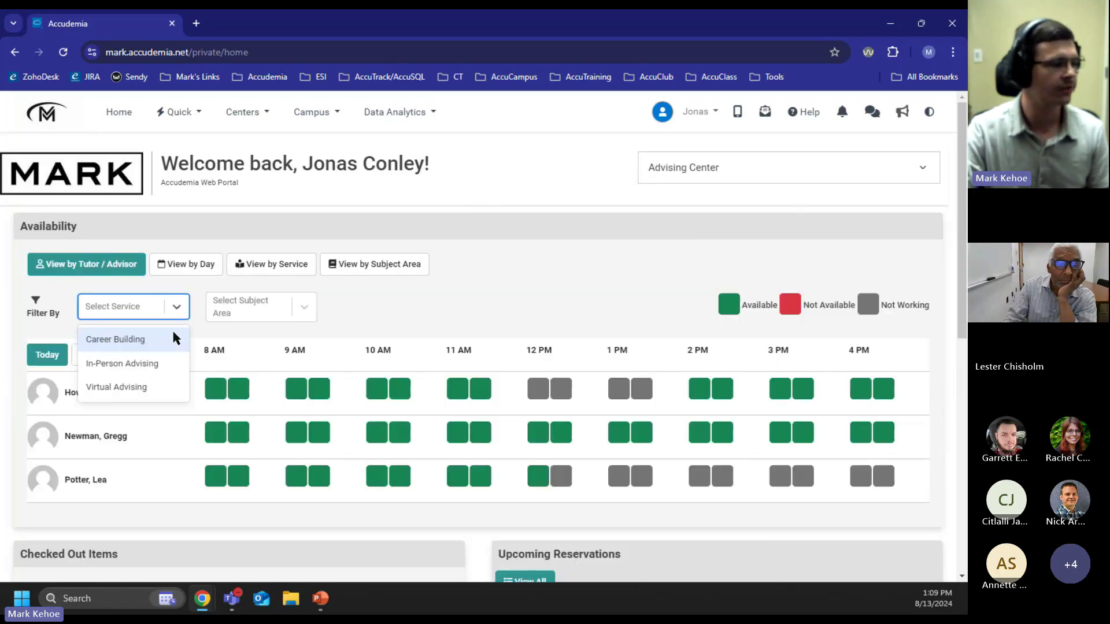
{"action": "left_click", "coordinate": [374, 307]}
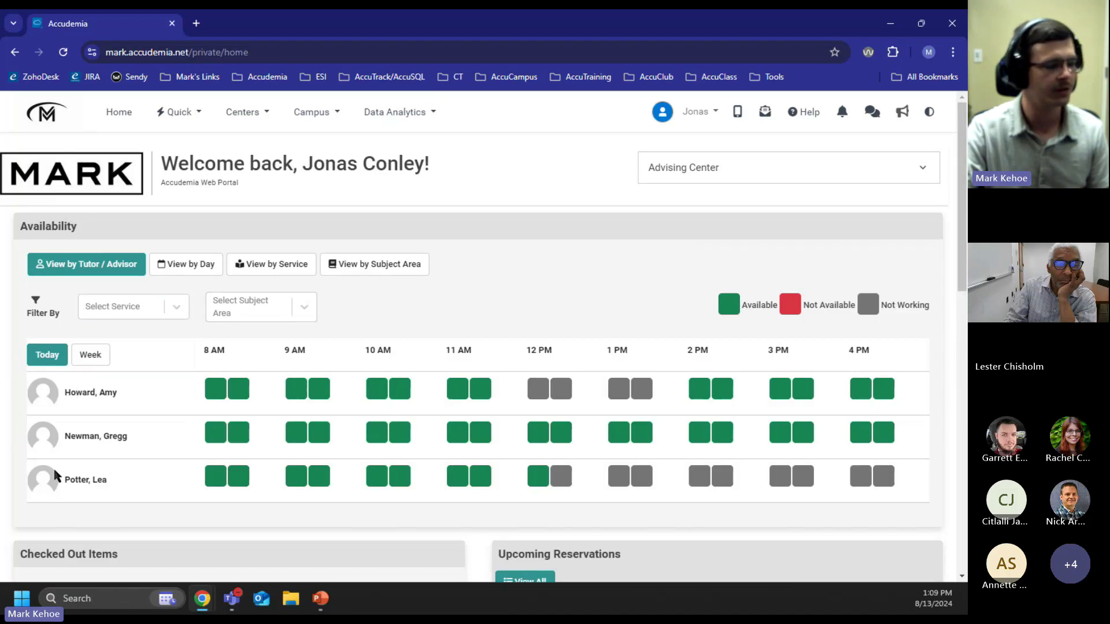
- Filter availability to the Career Building service, then clear that filter again
{"action": "left_click", "coordinate": [175, 307]}
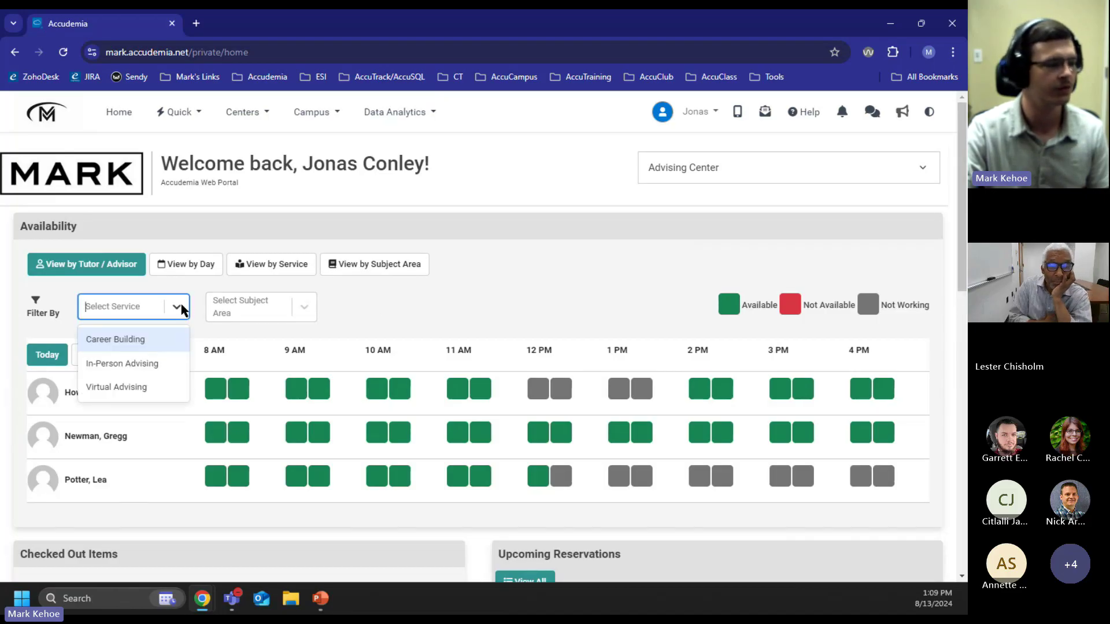
{"action": "left_click", "coordinate": [144, 340]}
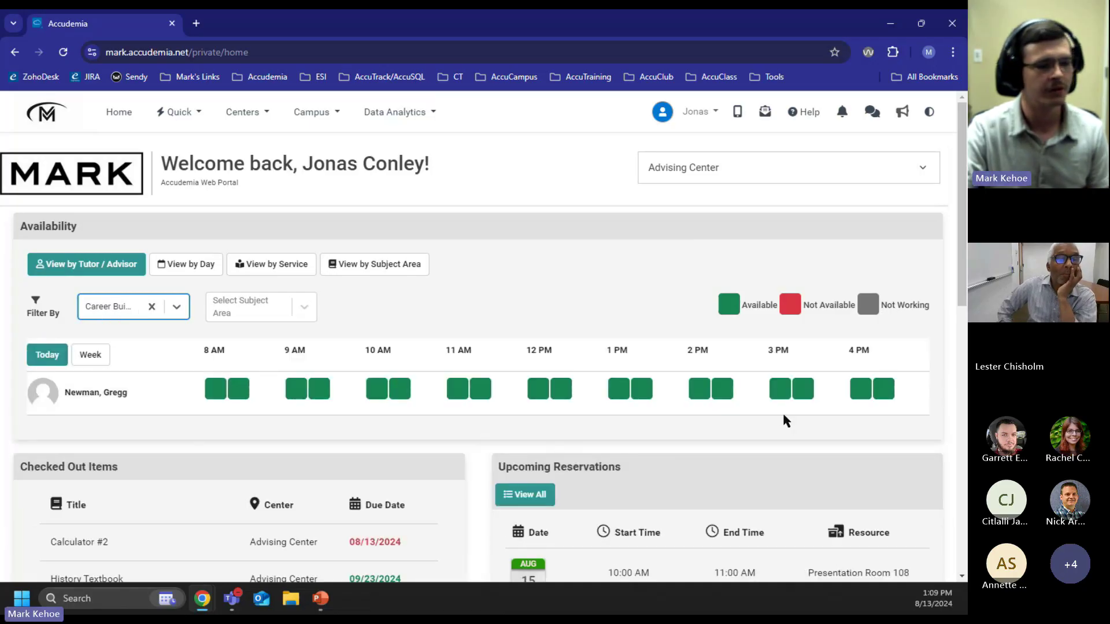
{"action": "left_click", "coordinate": [152, 306]}
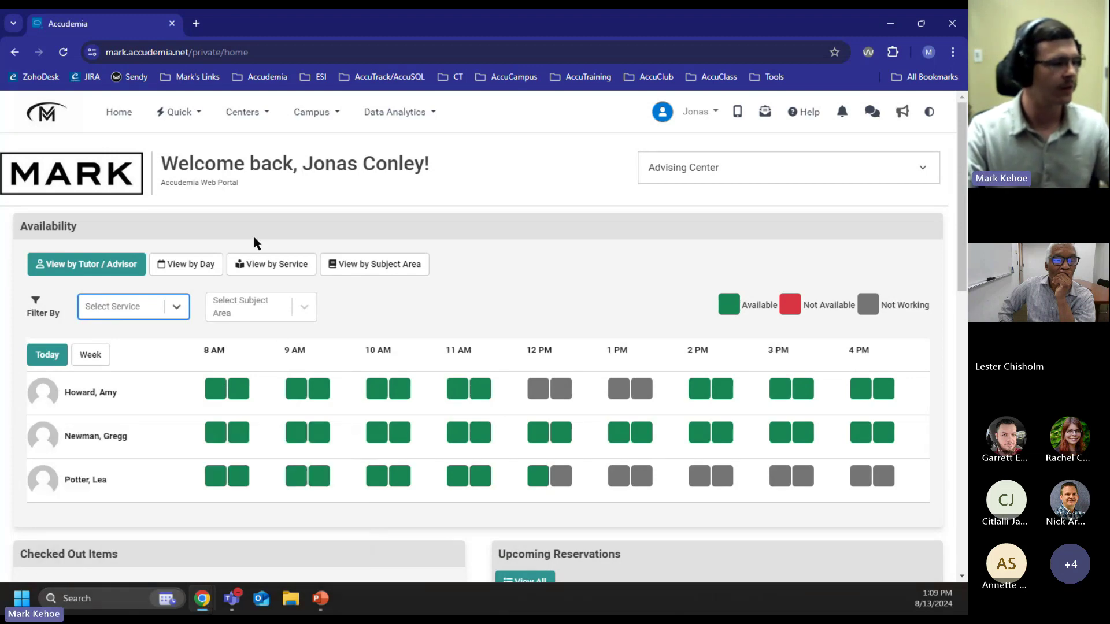
{"action": "mouse_move", "coordinate": [202, 598]}
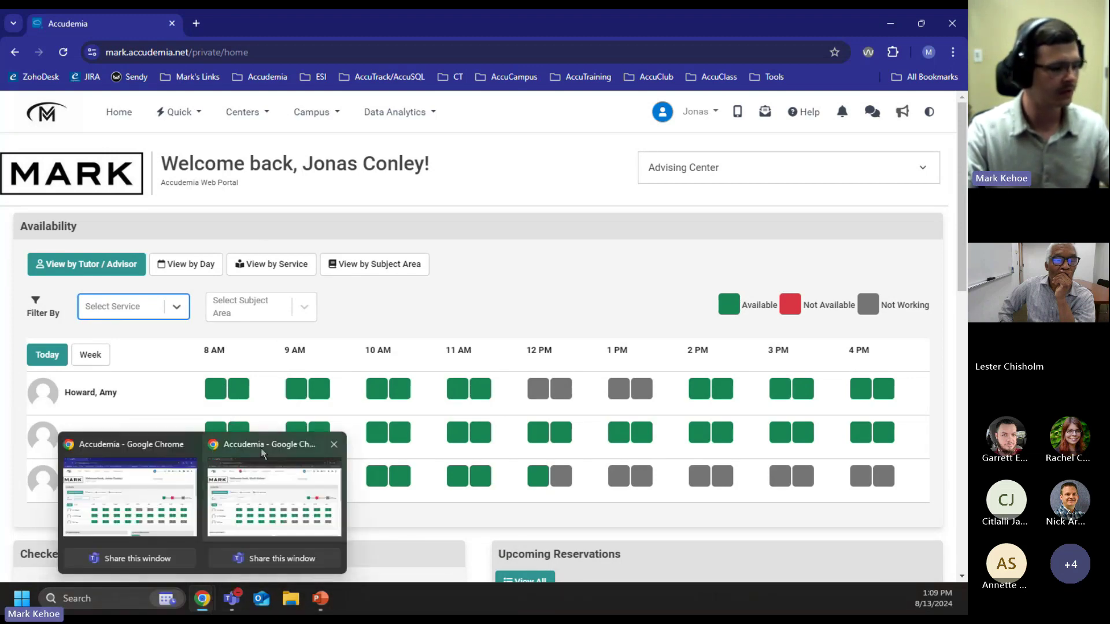
{"action": "left_click", "coordinate": [321, 598]}
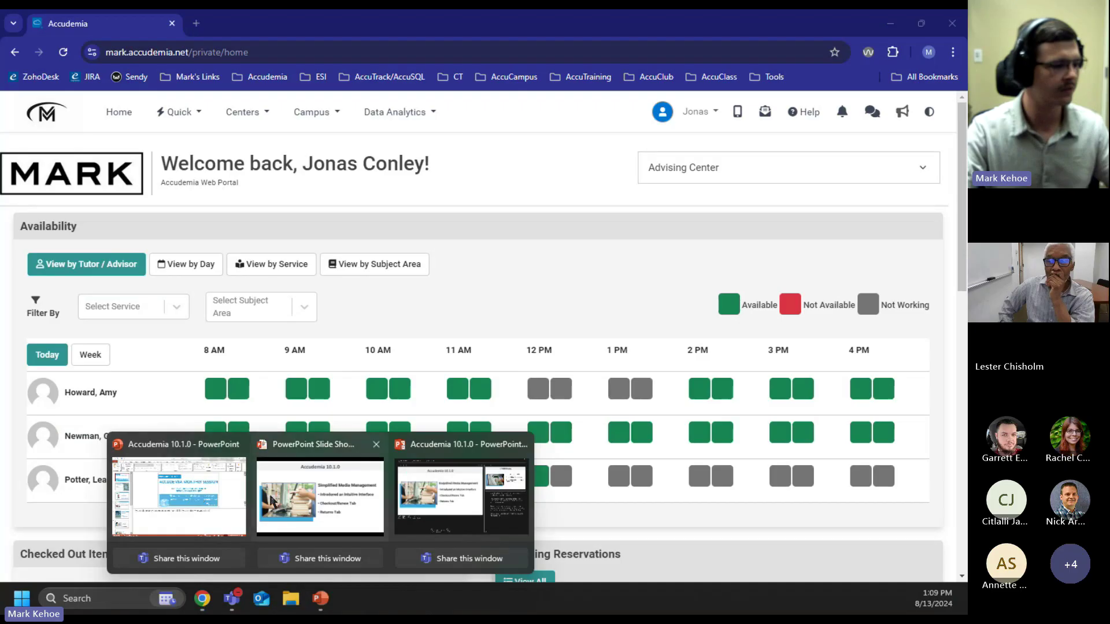
- Return to the running slide show on the Simplified Media Management slide
{"action": "left_click", "coordinate": [312, 503]}
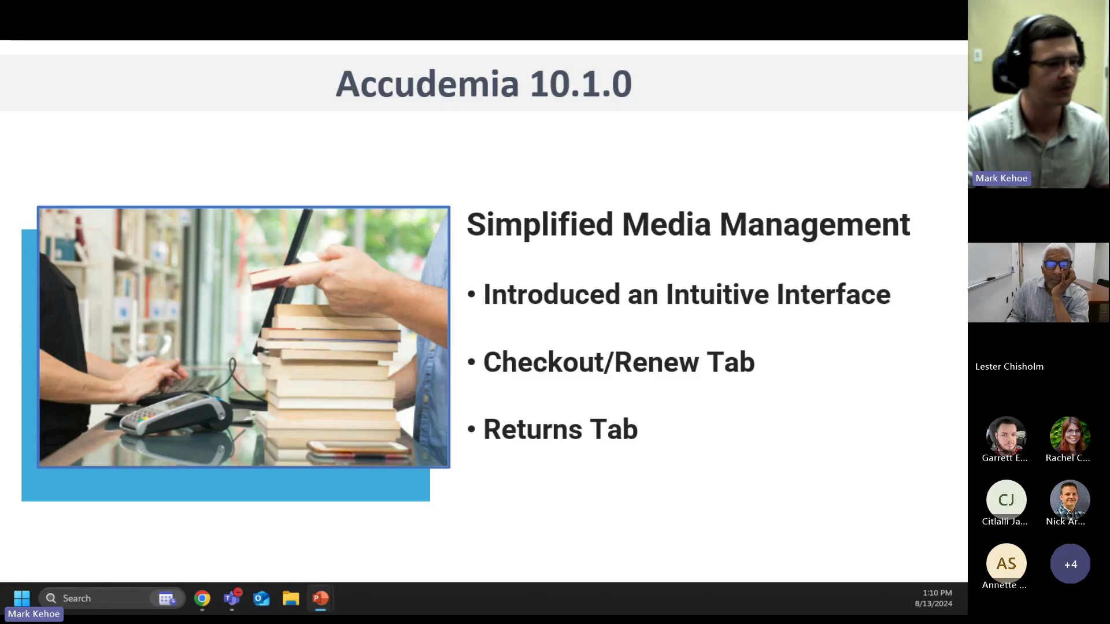
- Back in Accudemia, open Centers > Media Checkout > Check Items In/Out
{"action": "mouse_move", "coordinate": [203, 598]}
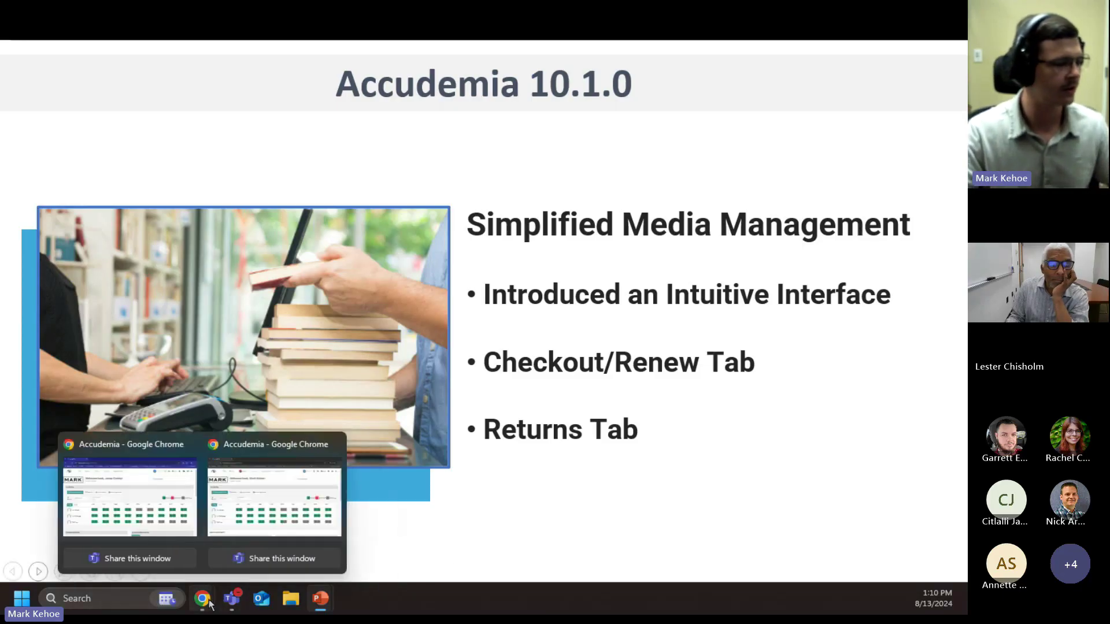
{"action": "left_click", "coordinate": [246, 503]}
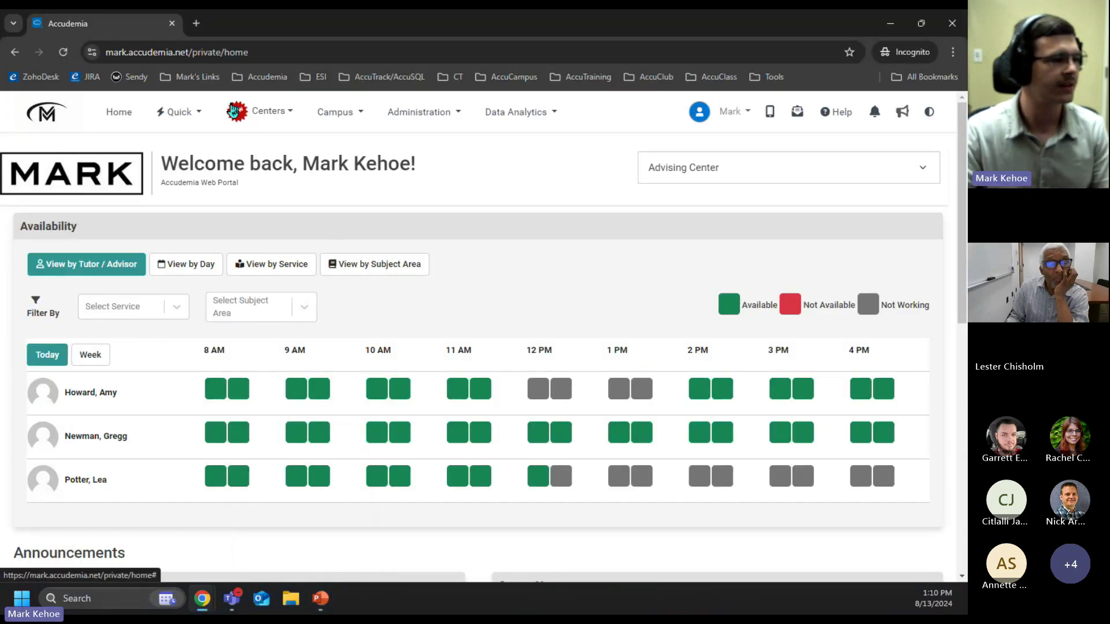
{"action": "left_click", "coordinate": [268, 112]}
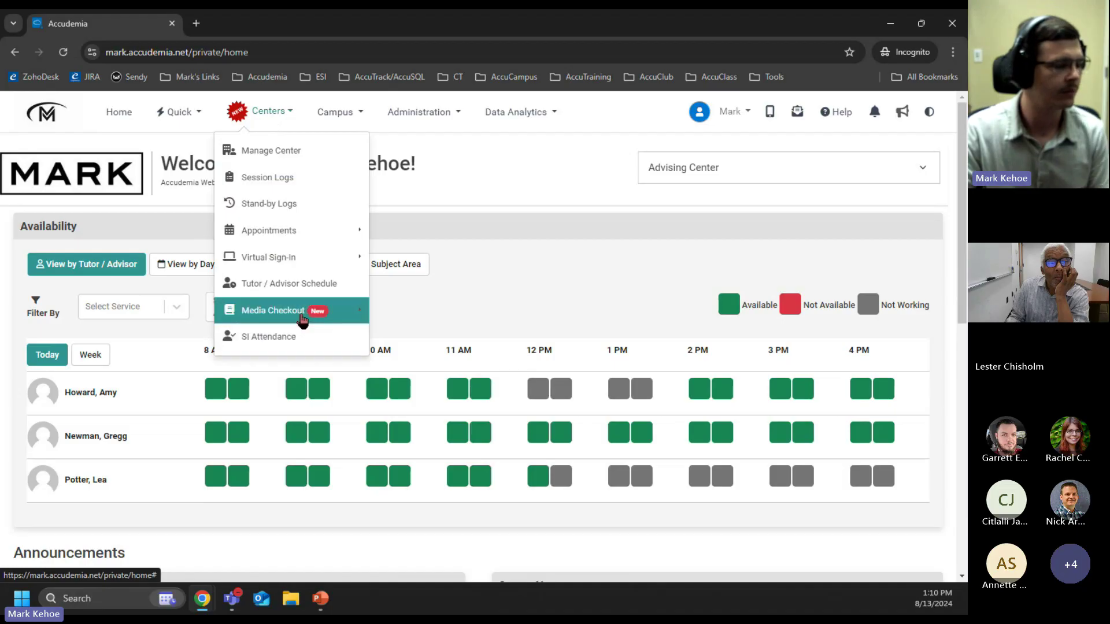
{"action": "mouse_move", "coordinate": [302, 317]}
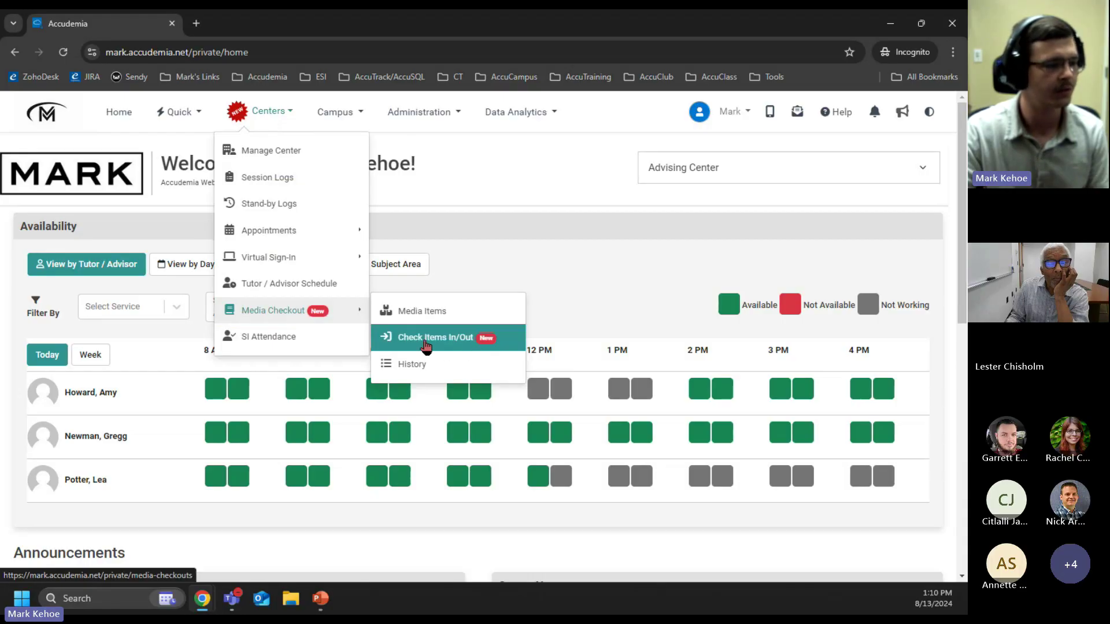
{"action": "left_click", "coordinate": [426, 345]}
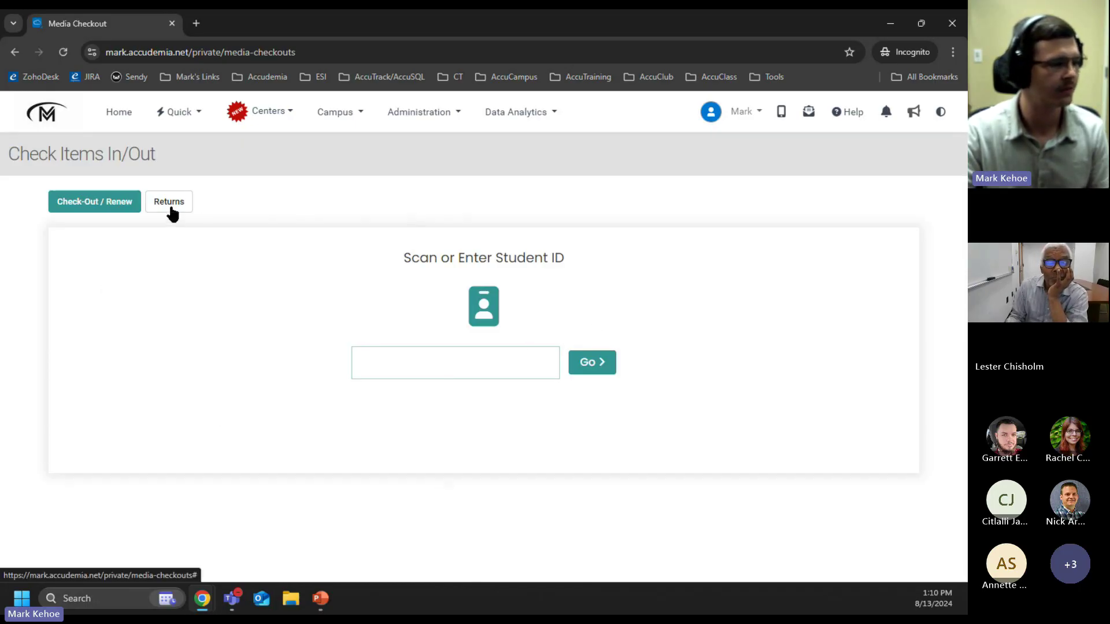
- Look up the student's ID and renew the overdue Calculator #2 until Aug 13, 5:10 PM
{"action": "type", "text": "000001"}
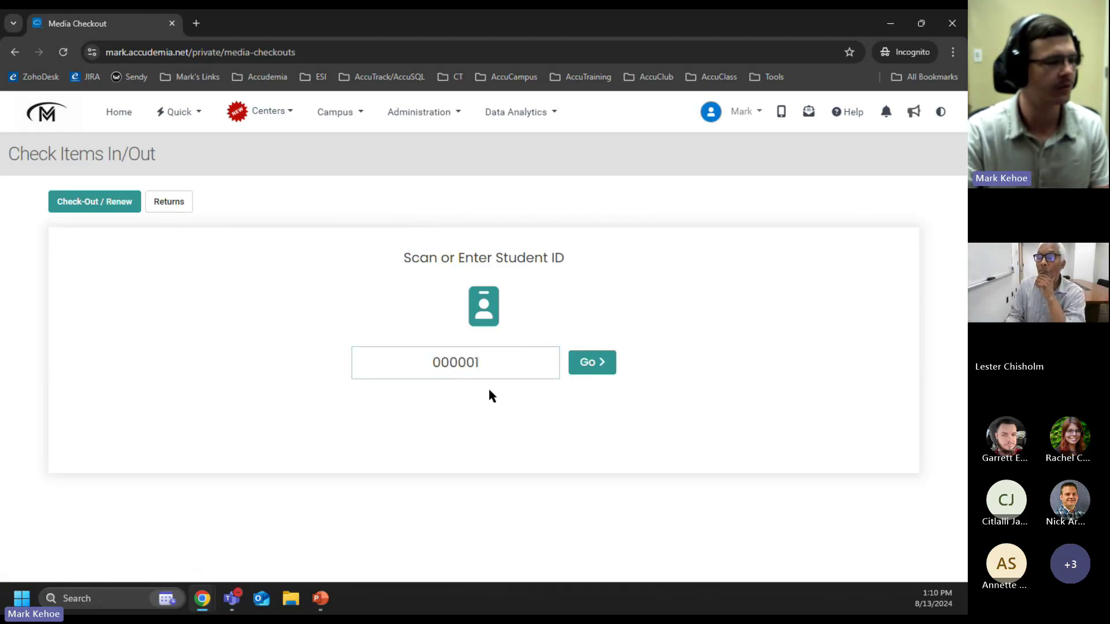
{"action": "key", "text": "Return"}
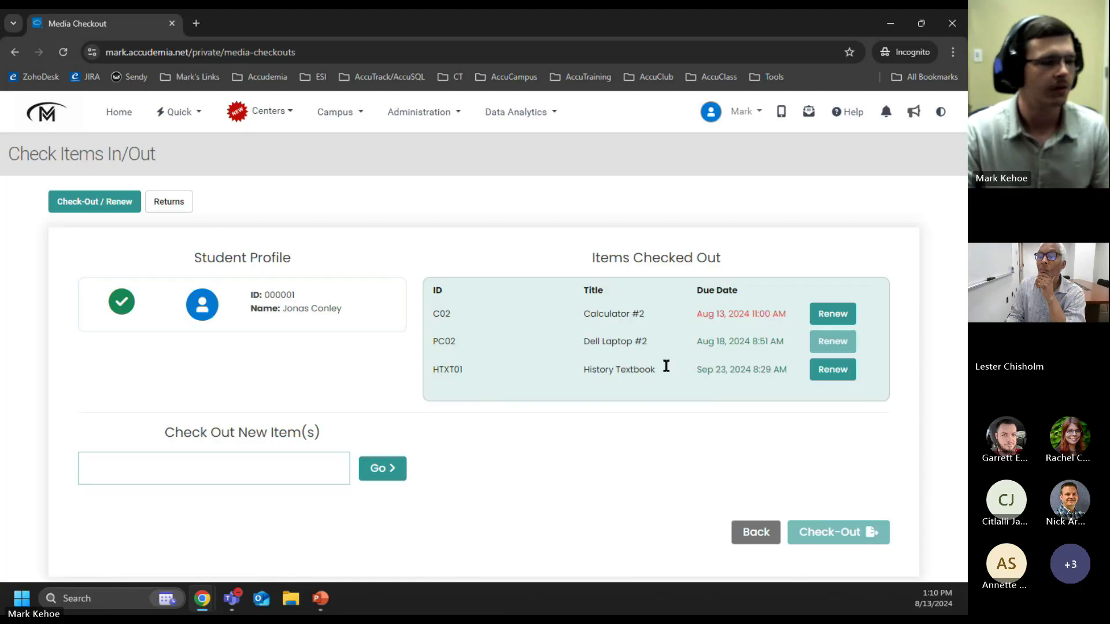
{"action": "left_click_drag", "start_coordinate": [695, 313], "coordinate": [789, 315]}
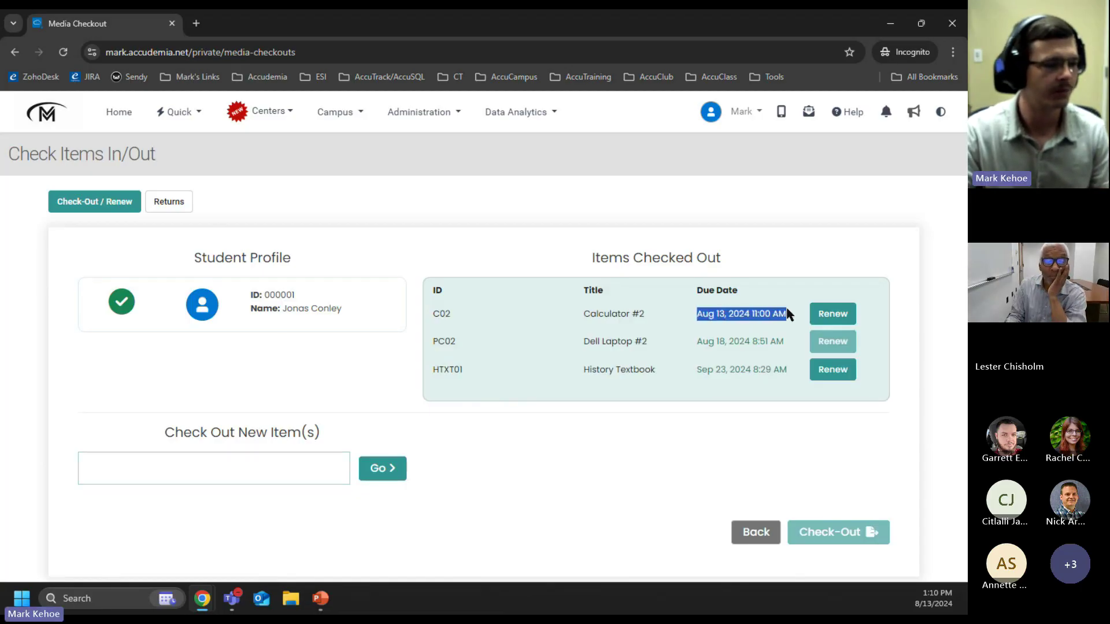
{"action": "left_click", "coordinate": [759, 342]}
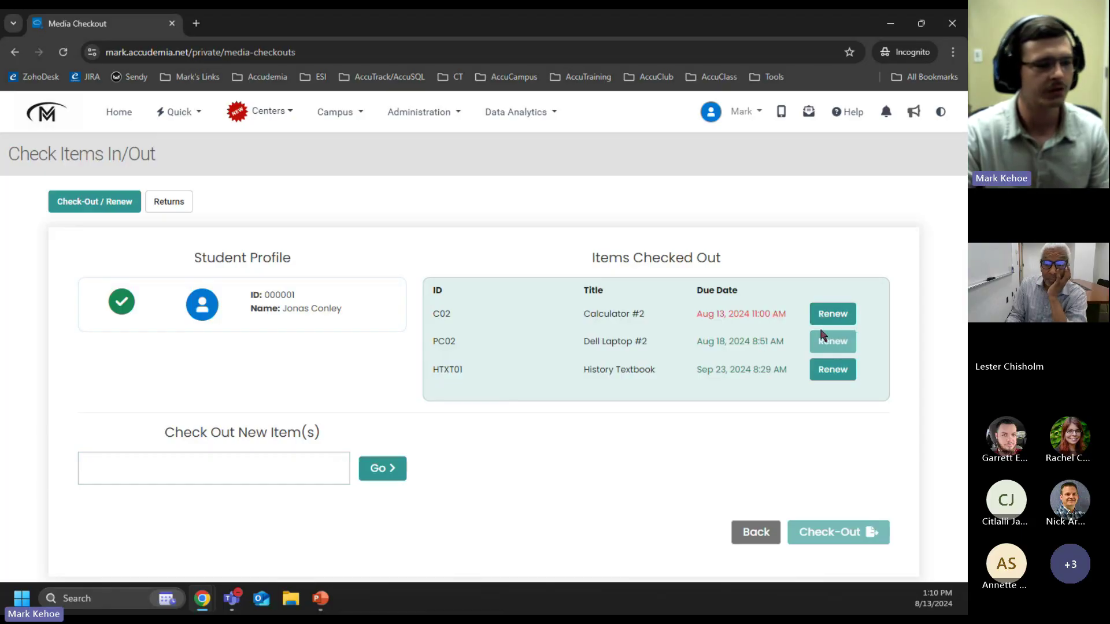
{"action": "left_click", "coordinate": [840, 321]}
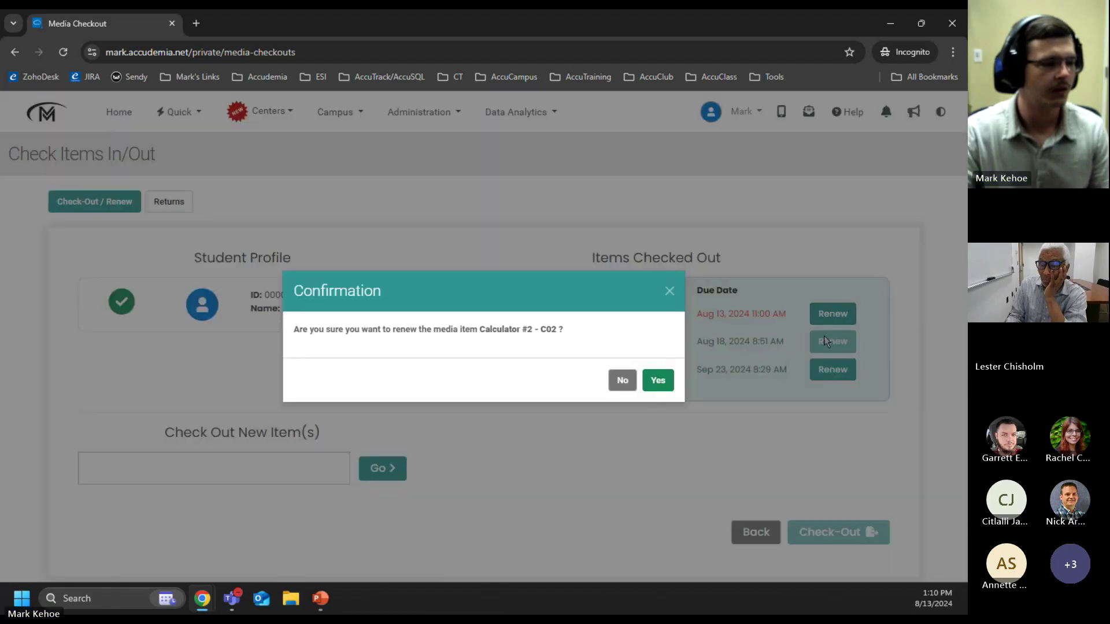
{"action": "left_click", "coordinate": [658, 388]}
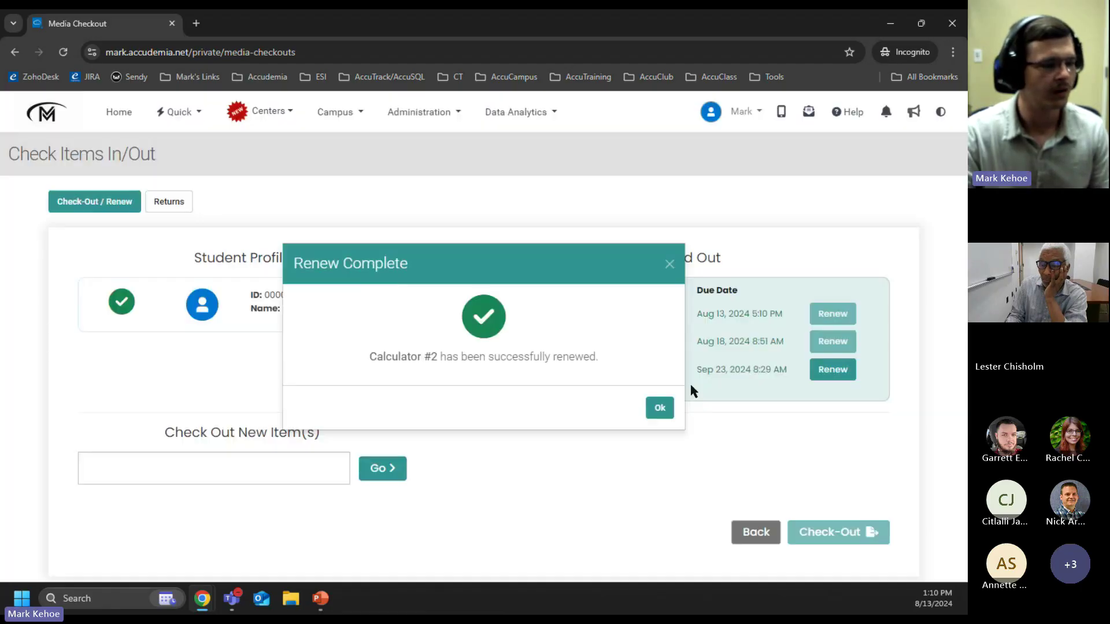
{"action": "left_click", "coordinate": [660, 407]}
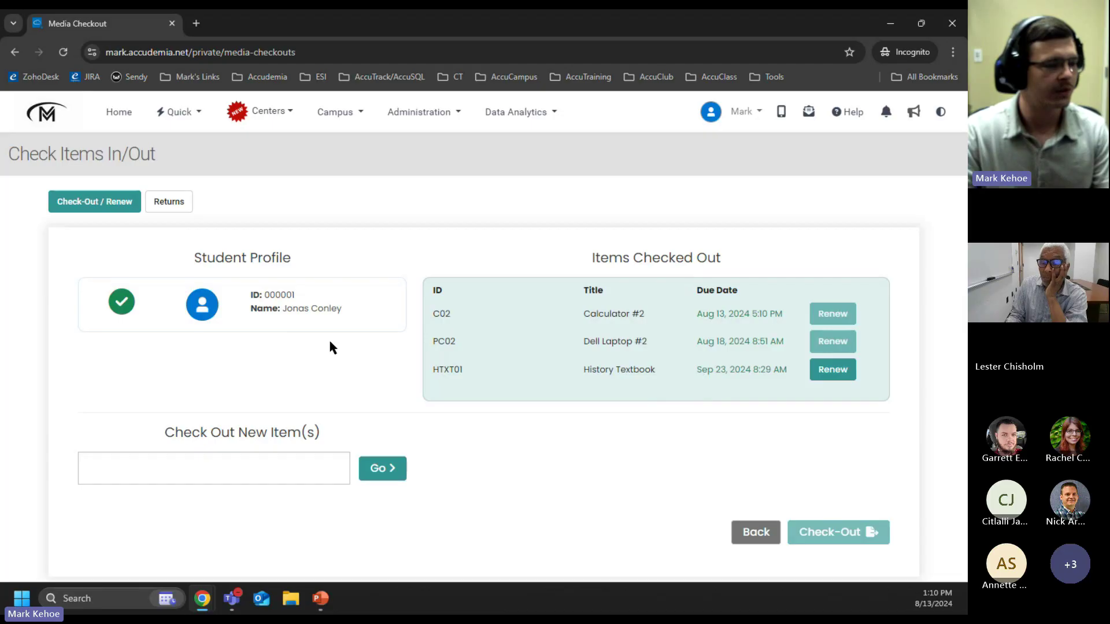
{"action": "left_click", "coordinate": [165, 203]}
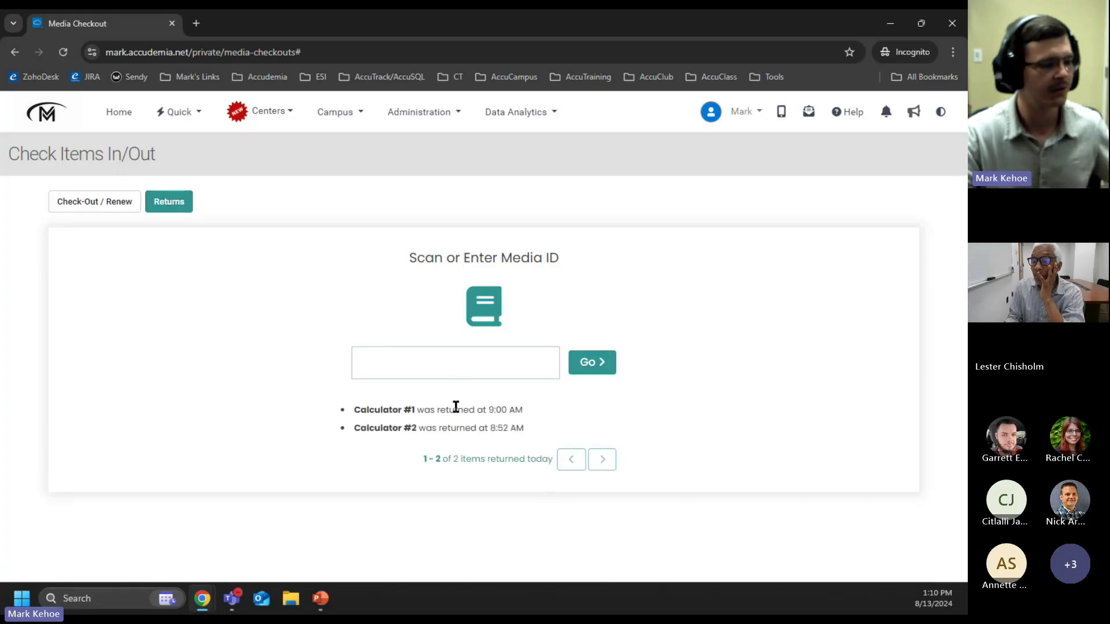
- Return media items C01 and C02 (Calculator #2) on the Returns tab, confirming each
{"action": "type", "text": "C01"}
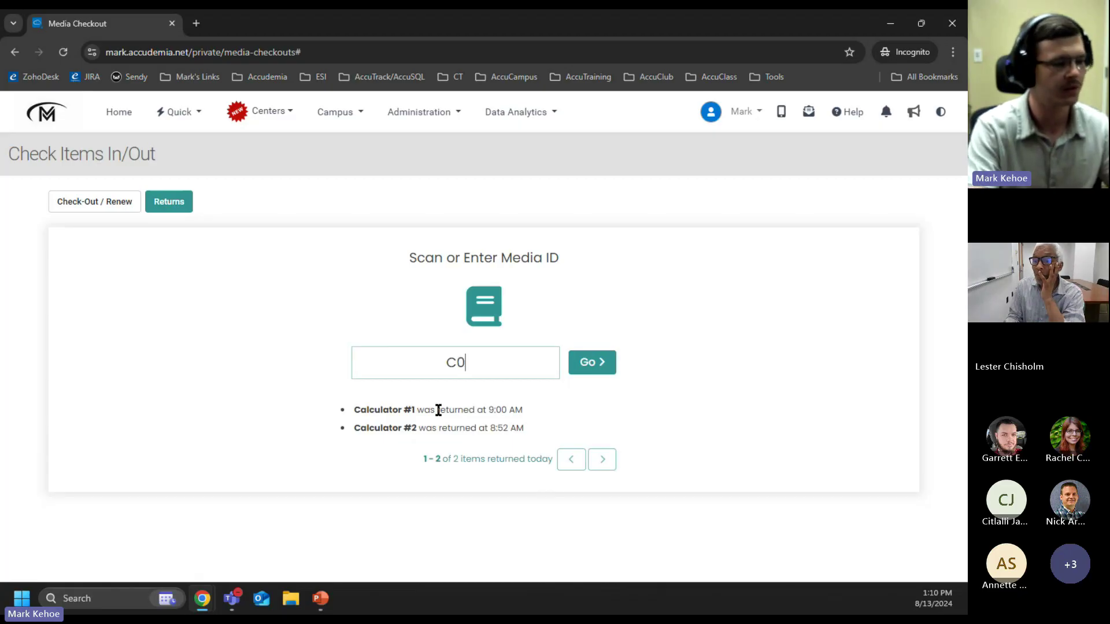
{"action": "left_click", "coordinate": [603, 364]}
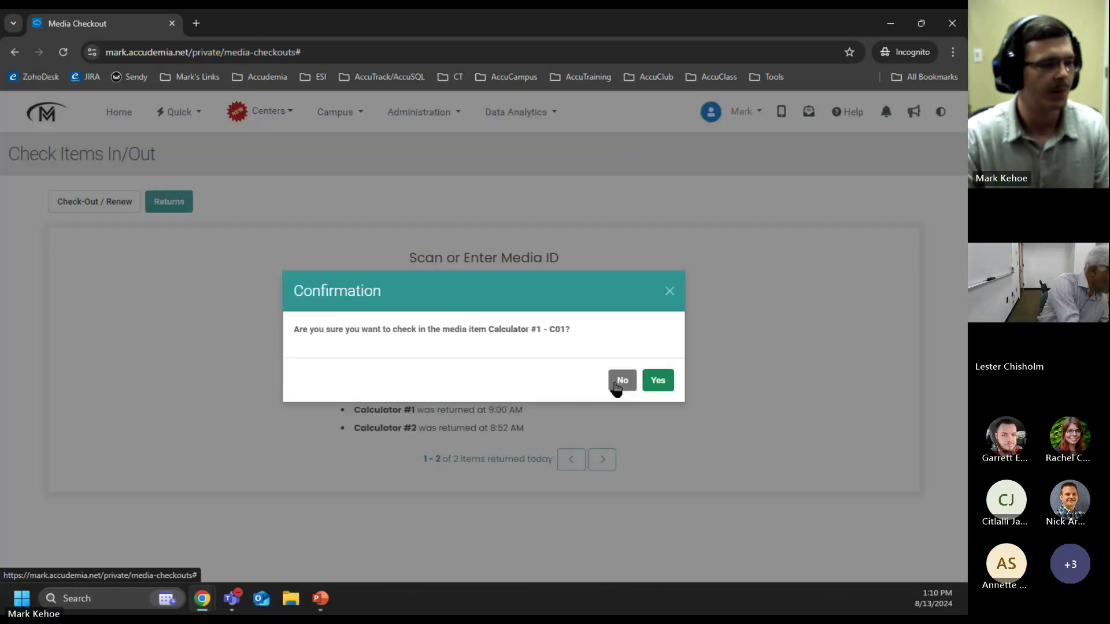
{"action": "left_click", "coordinate": [656, 378]}
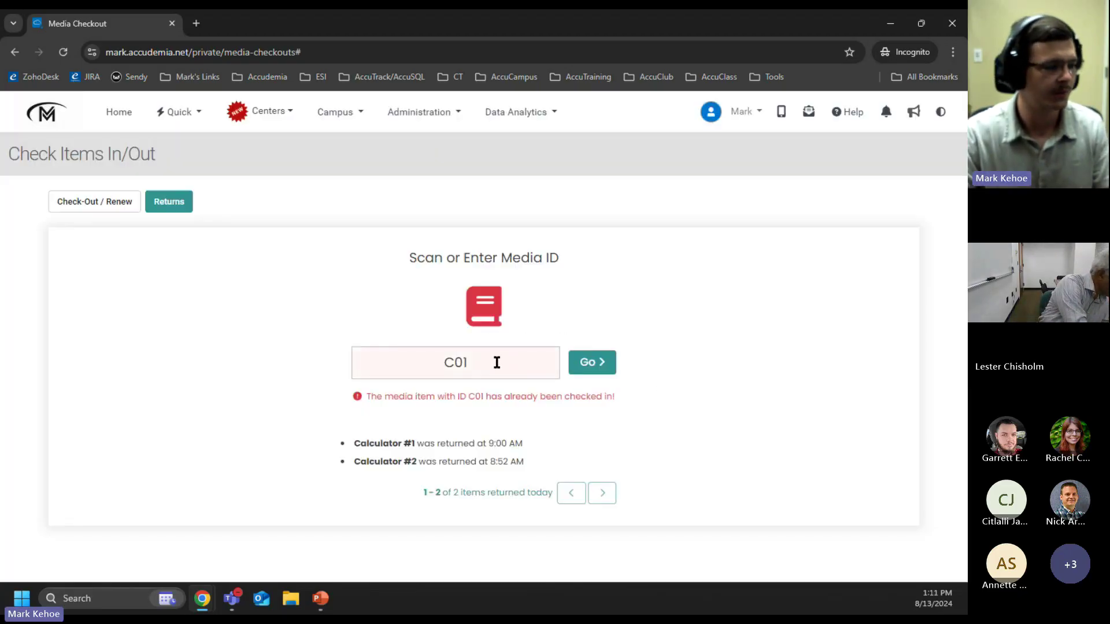
{"action": "key", "text": "BackSpace"}
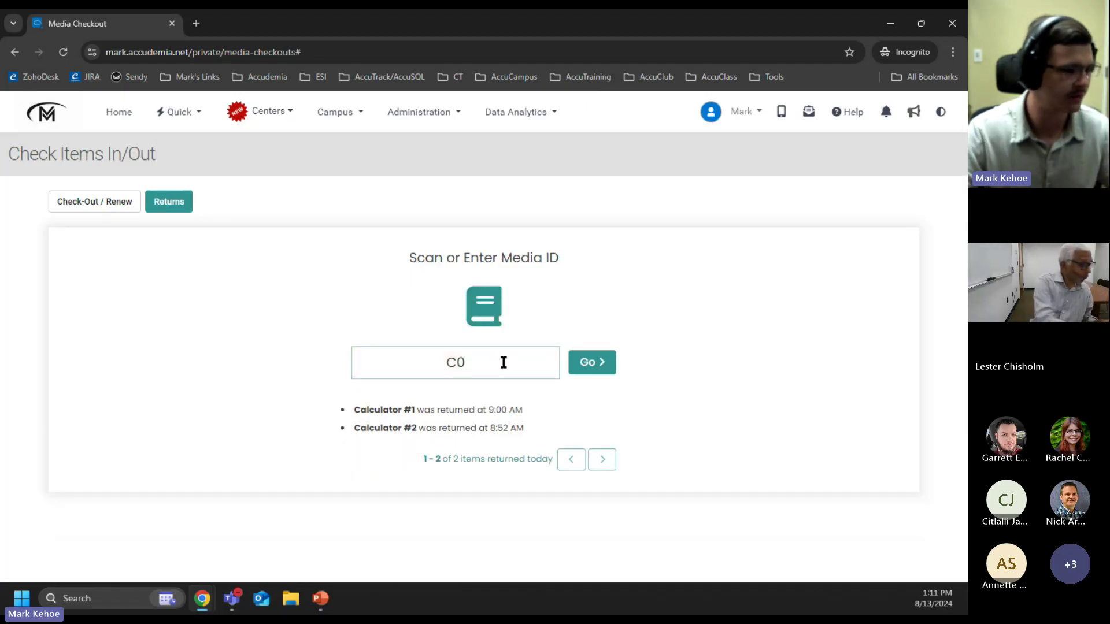
{"action": "type", "text": "2"}
{"action": "left_click", "coordinate": [595, 364]}
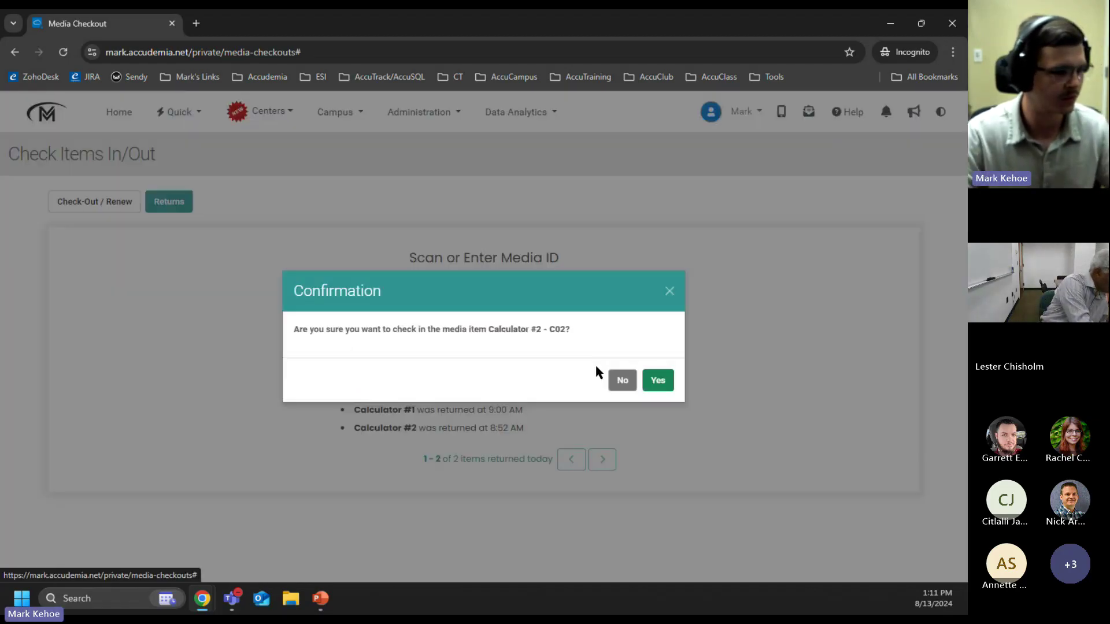
{"action": "left_click", "coordinate": [645, 383]}
{"action": "left_click", "coordinate": [655, 409]}
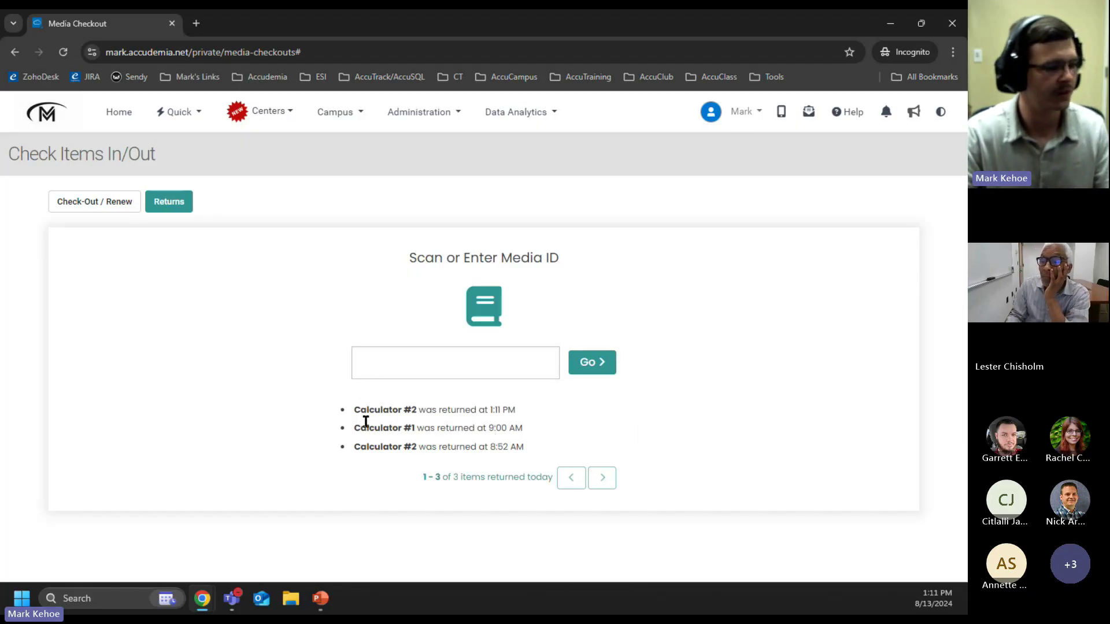
- Check the new Calculator #2 return entry, then go to the Check-Out / Renew tab
{"action": "left_click_drag", "start_coordinate": [353, 412], "coordinate": [541, 416]}
{"action": "left_click", "coordinate": [542, 416]}
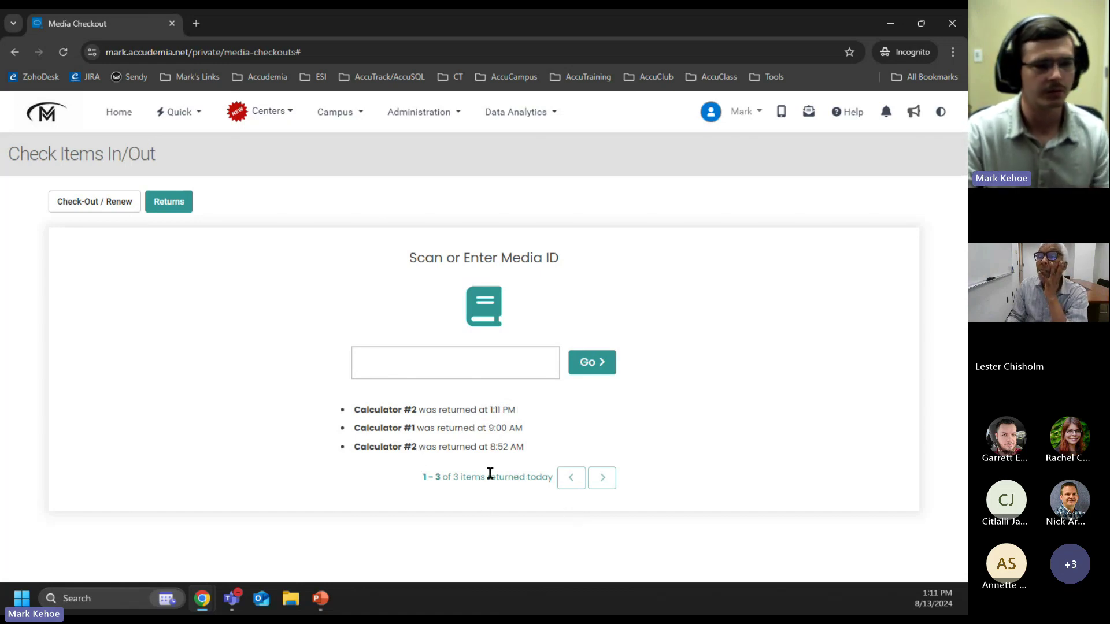
{"action": "left_click", "coordinate": [90, 201]}
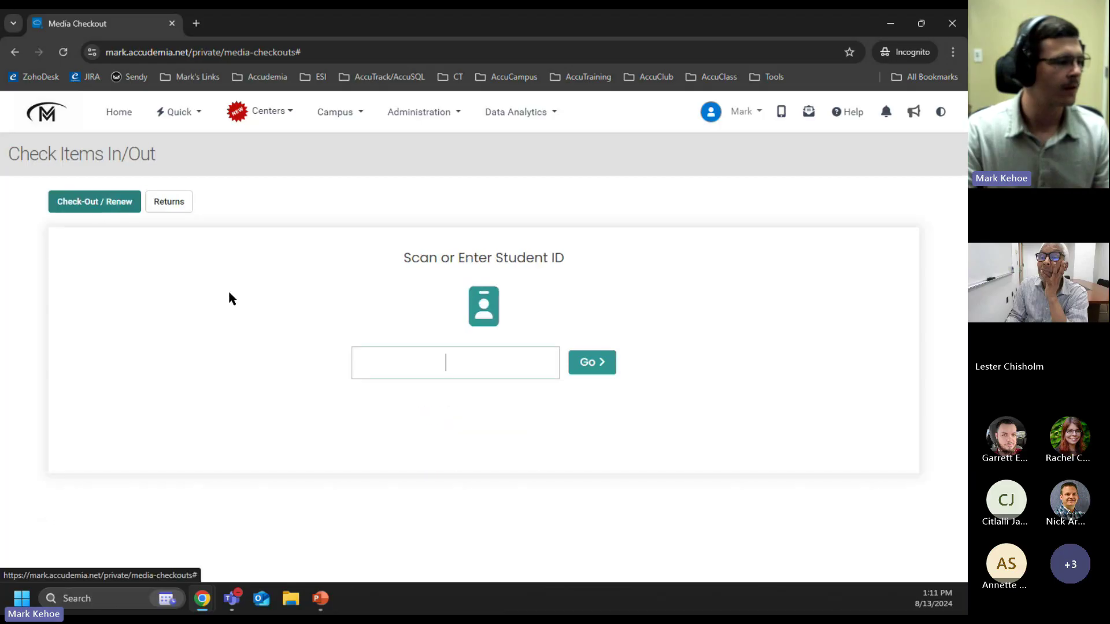
- Look up the student by ID and add C02 to their checkout list
{"action": "type", "text": "000001"}
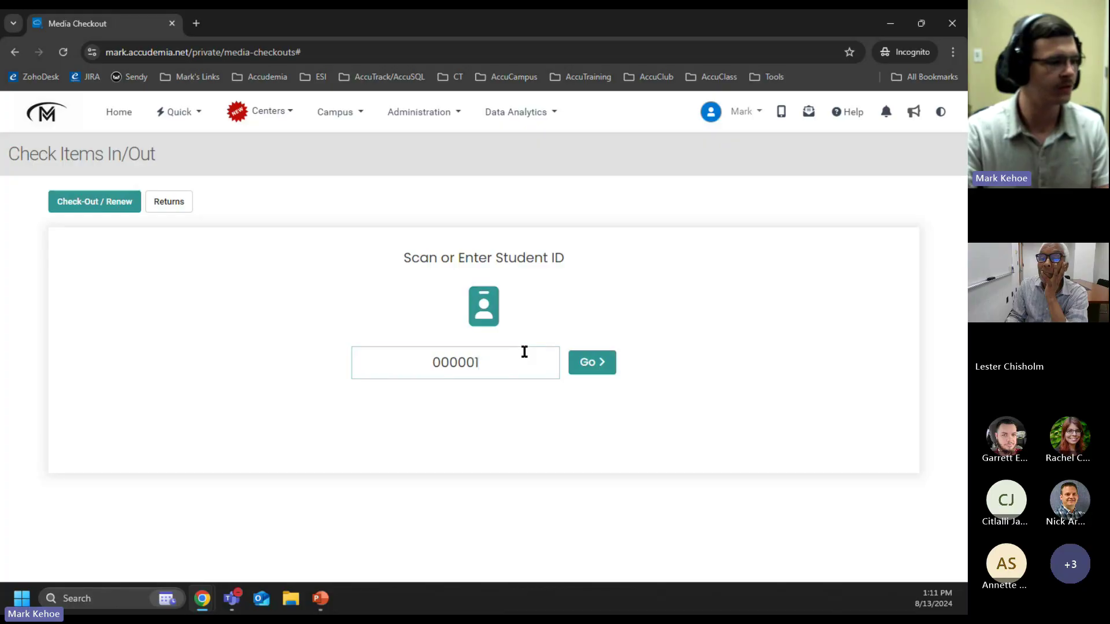
{"action": "key", "text": "Return"}
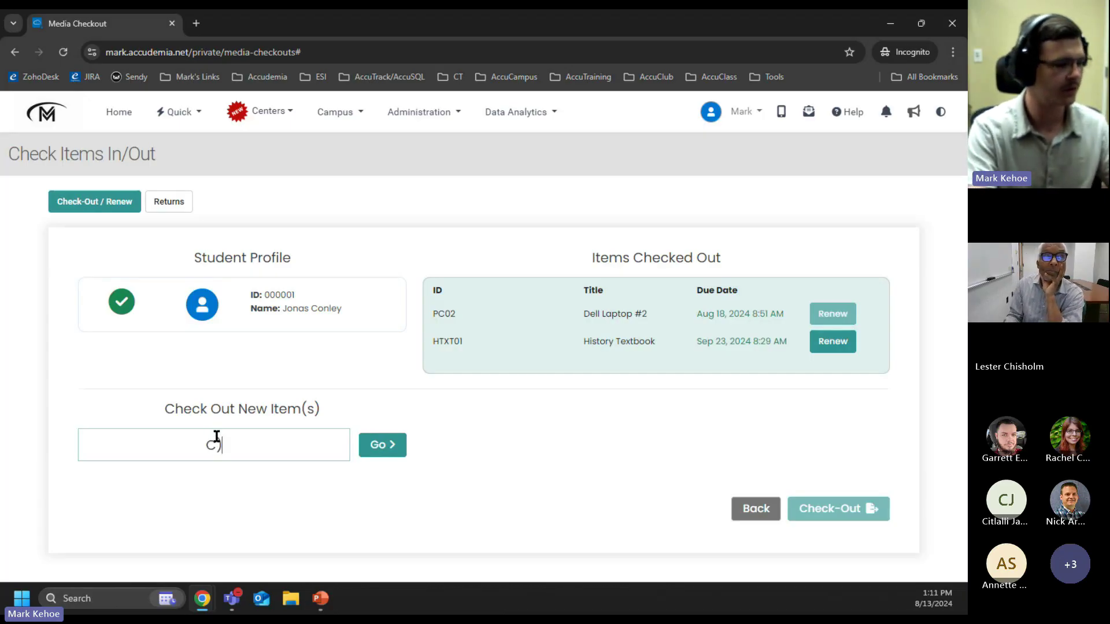
{"action": "type", "text": "C02"}
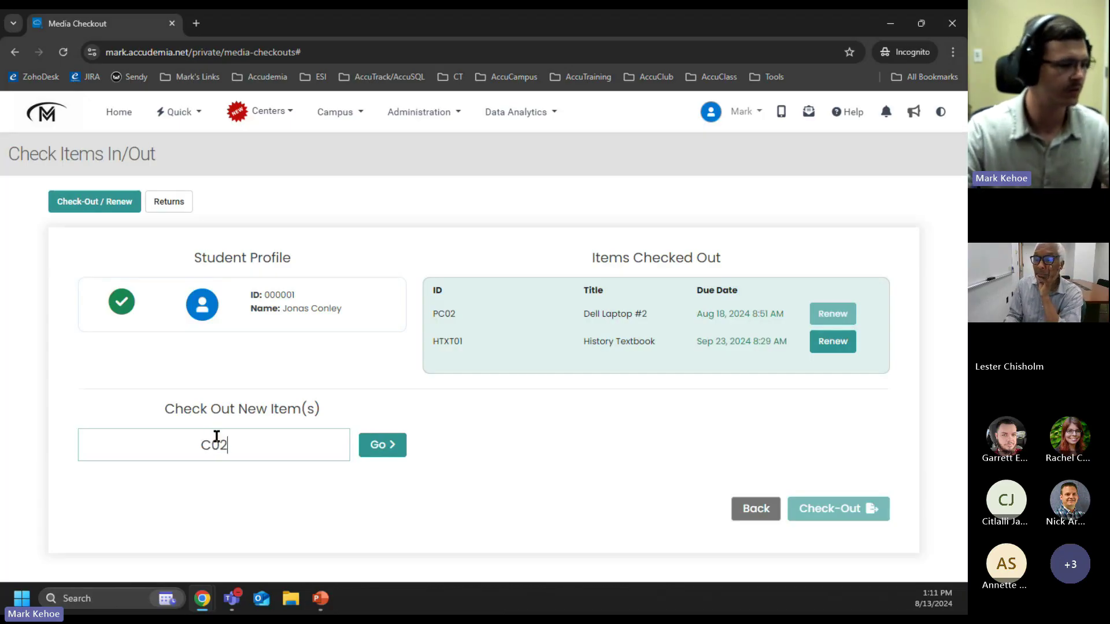
{"action": "left_click", "coordinate": [384, 448]}
- Set the due date to 08/20/2024 and check out Calculator #2, confirming it
{"action": "left_click", "coordinate": [793, 445]}
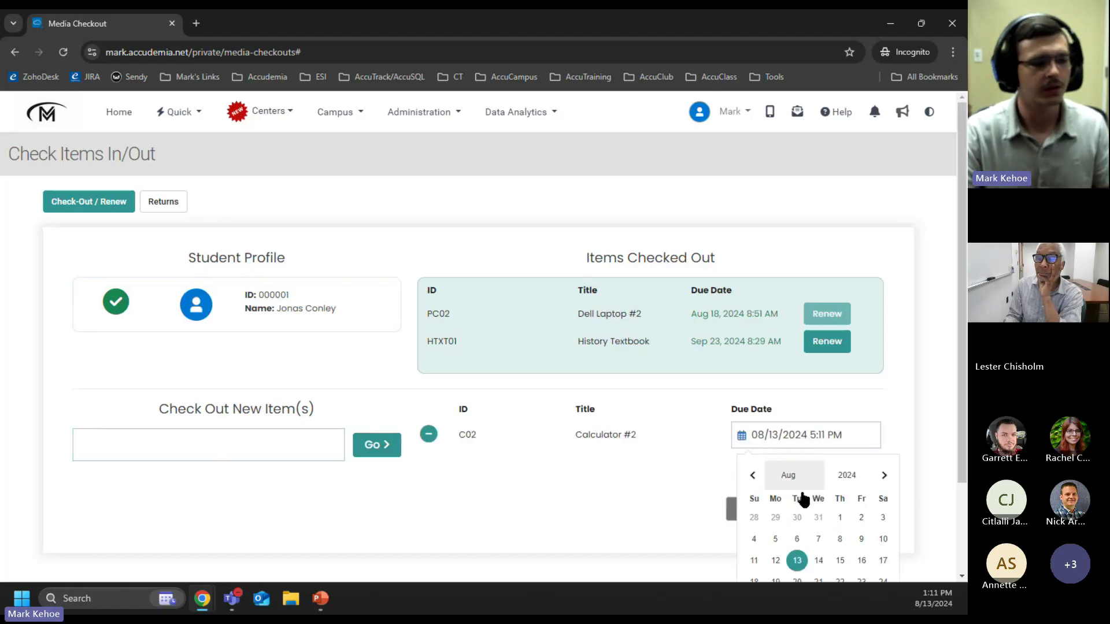
{"action": "scroll", "coordinate": [755, 430], "scroll_direction": "down", "scroll_amount": 1}
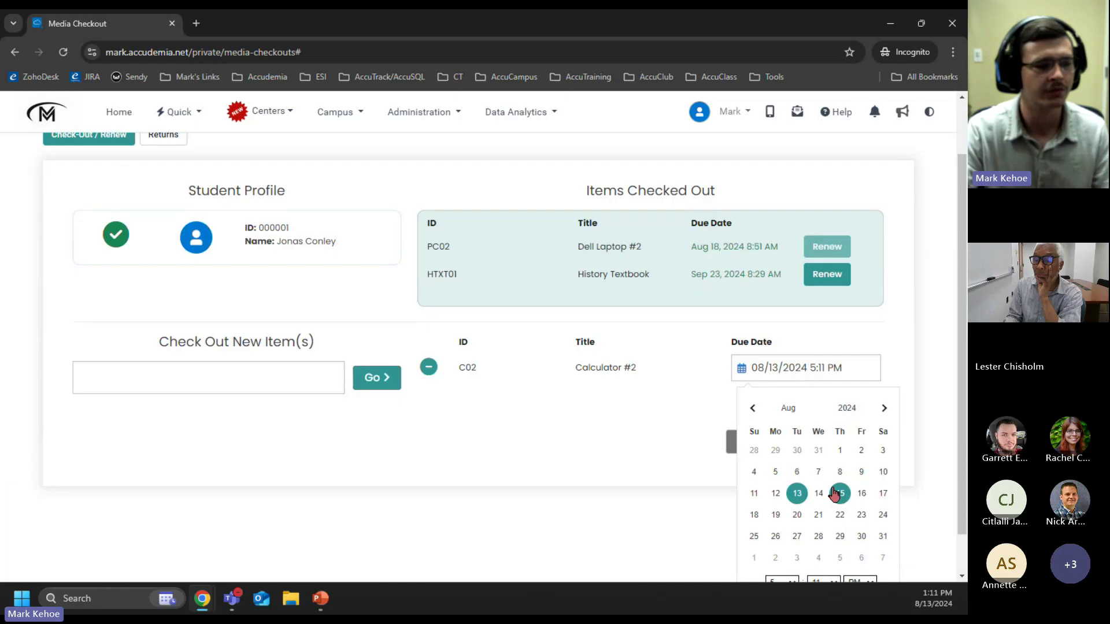
{"action": "scroll", "coordinate": [797, 532], "scroll_direction": "up", "scroll_amount": 1}
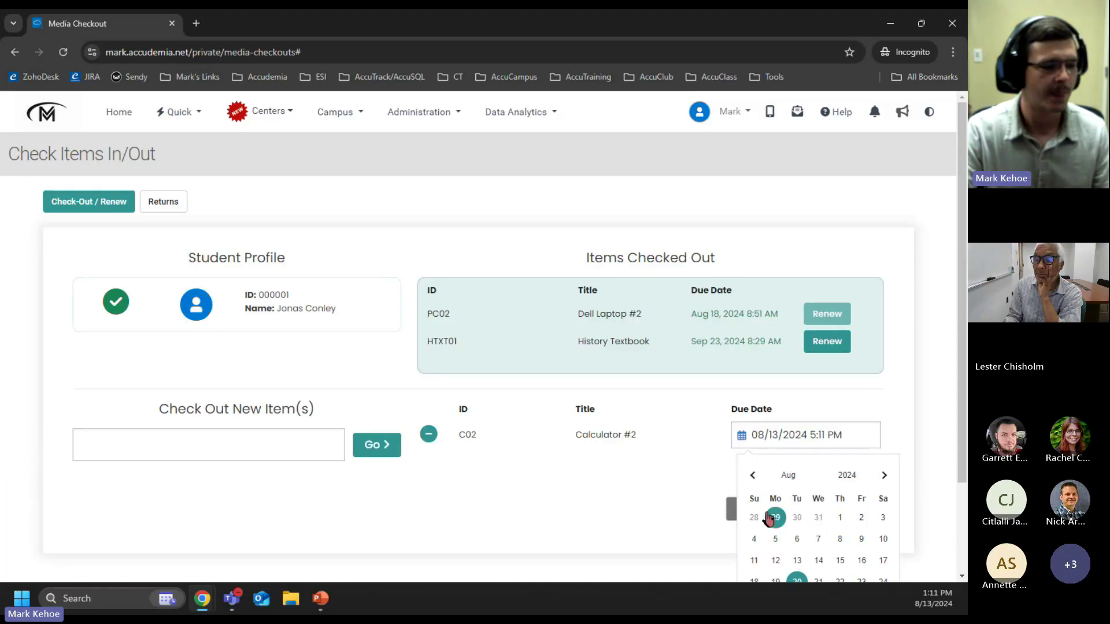
{"action": "scroll", "coordinate": [774, 518], "scroll_direction": "down", "scroll_amount": 1}
{"action": "left_click", "coordinate": [873, 568]}
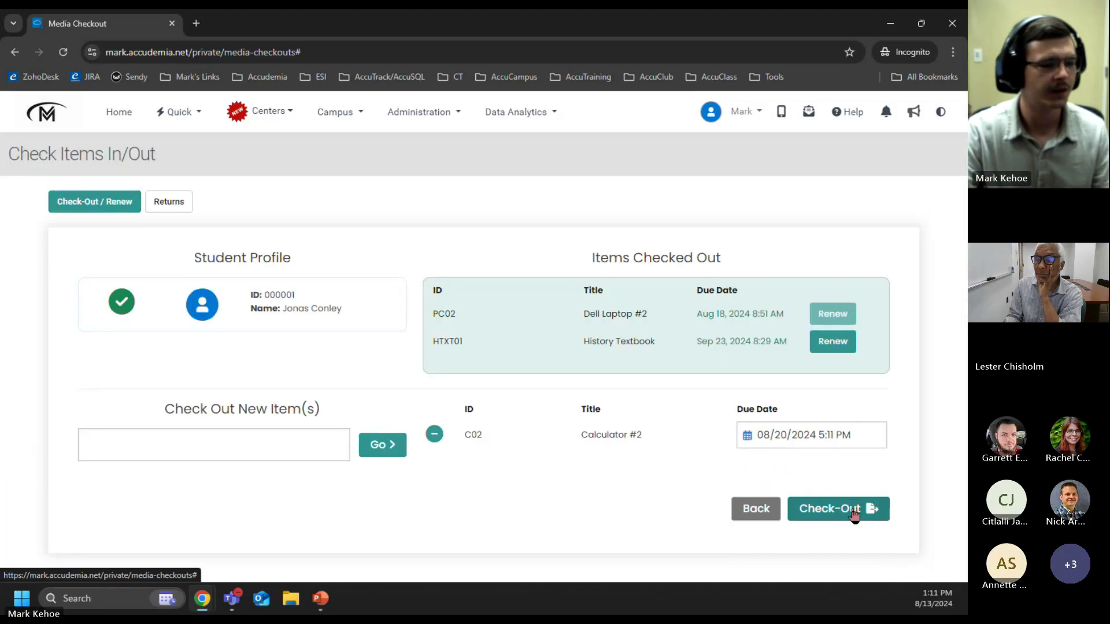
{"action": "left_click", "coordinate": [855, 512]}
{"action": "left_click", "coordinate": [665, 388]}
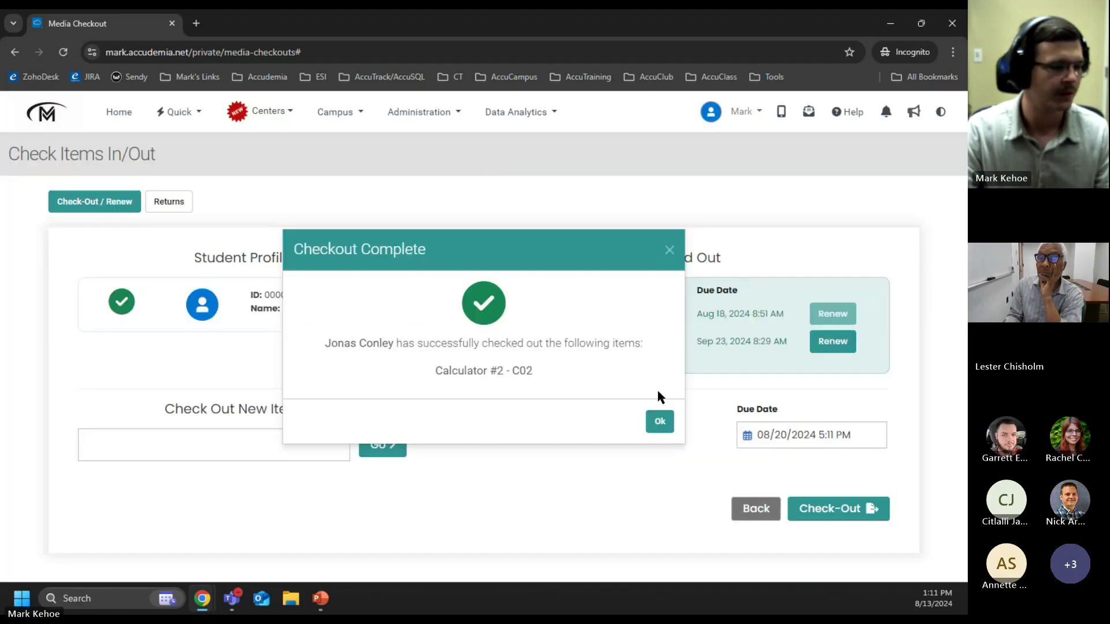
{"action": "left_click", "coordinate": [653, 429]}
- Look up the student again to verify the new C02 row, then return to ID entry
{"action": "type", "text": "000001"}
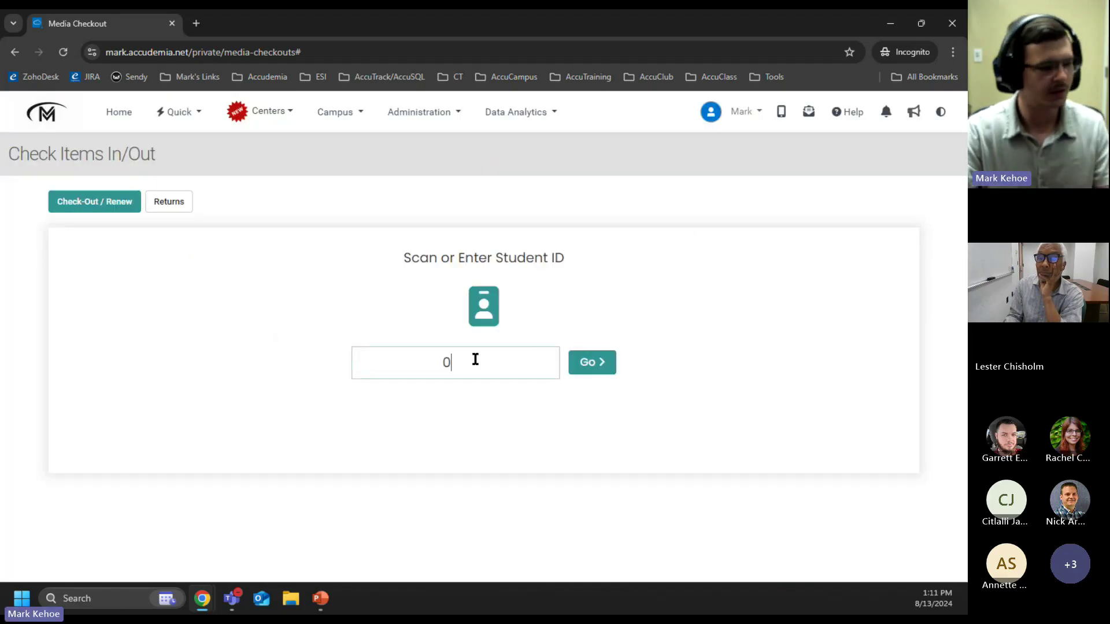
{"action": "key", "text": "Return"}
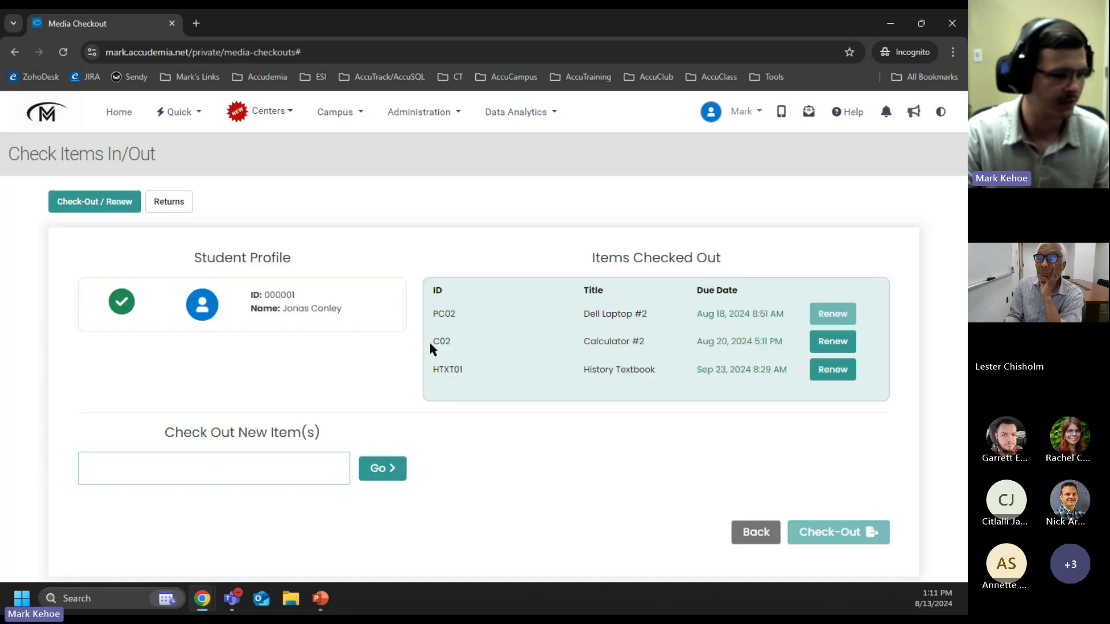
{"action": "left_click_drag", "start_coordinate": [431, 347], "coordinate": [790, 346]}
{"action": "left_click", "coordinate": [695, 345]}
{"action": "left_click", "coordinate": [756, 343]}
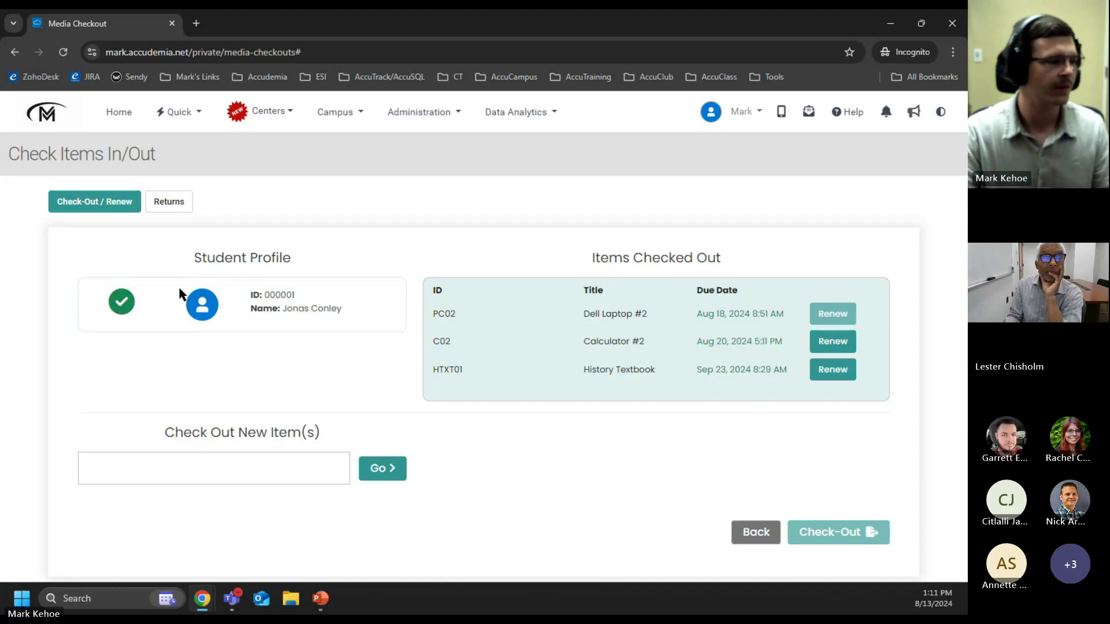
{"action": "left_click", "coordinate": [746, 532]}
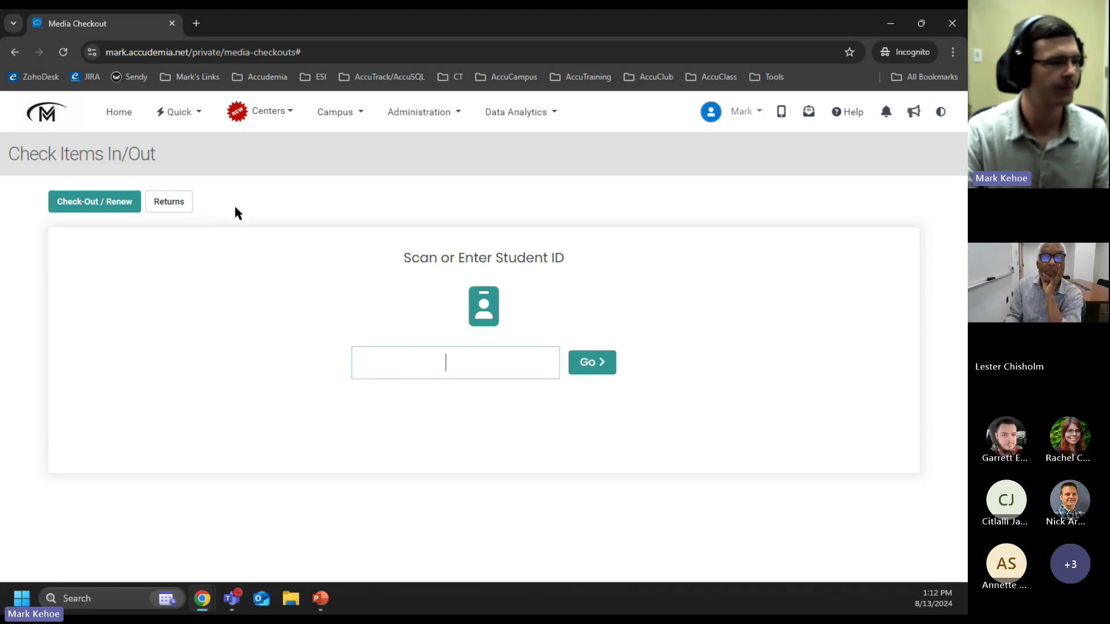
{"action": "mouse_move", "coordinate": [233, 604]}
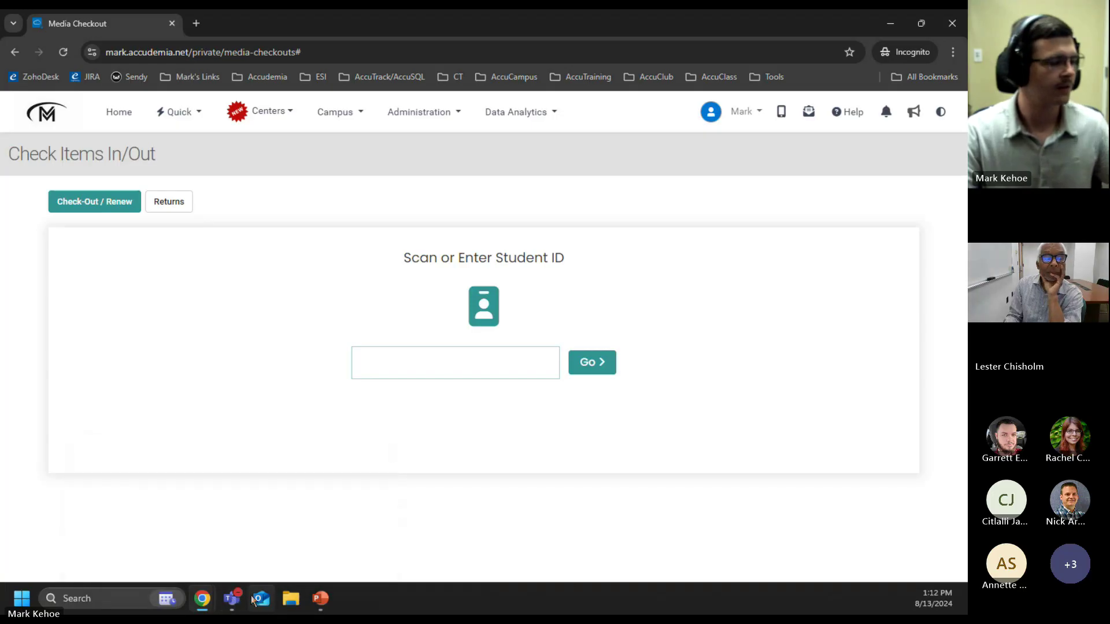
{"action": "left_click", "coordinate": [320, 600]}
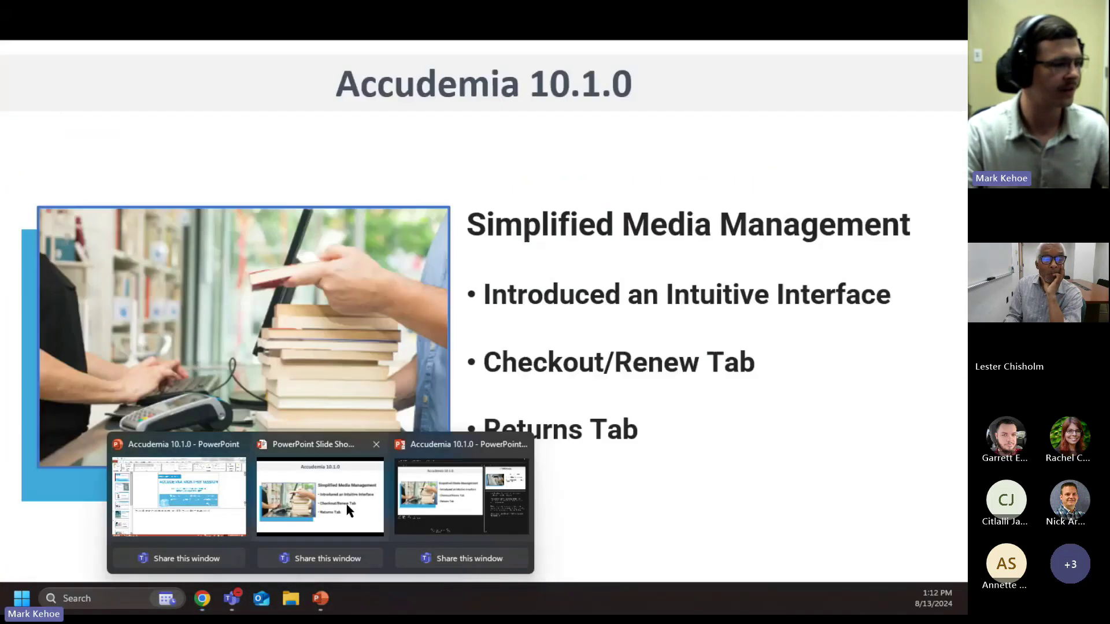
- Resume the slide show and advance to the Other Enhancements slide on kiosk customization
{"action": "left_click", "coordinate": [347, 508]}
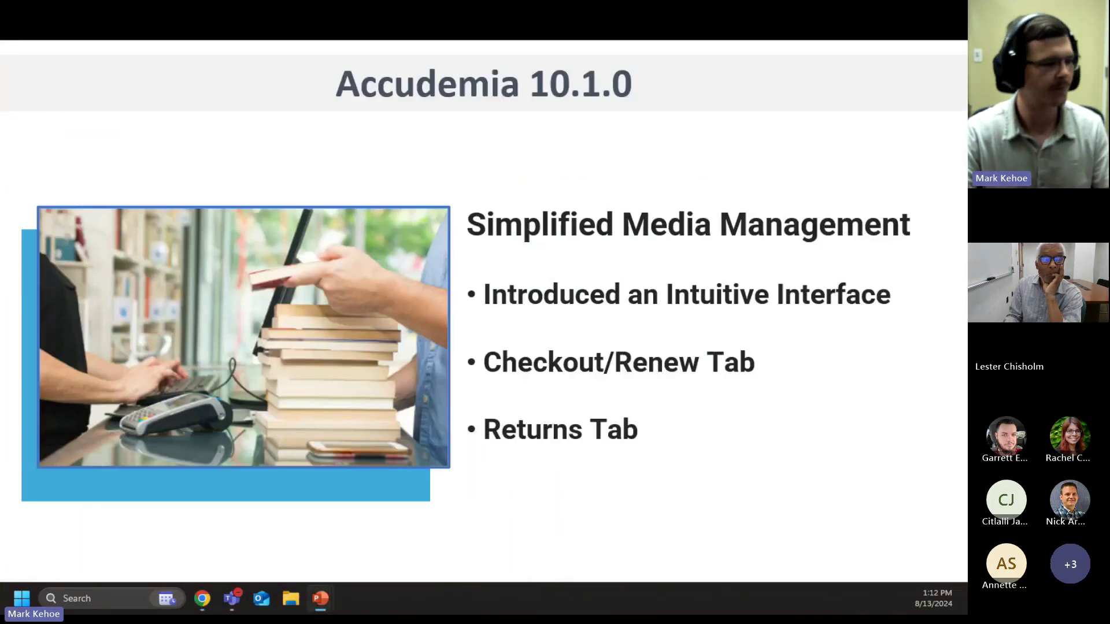
{"action": "key", "text": "Right"}
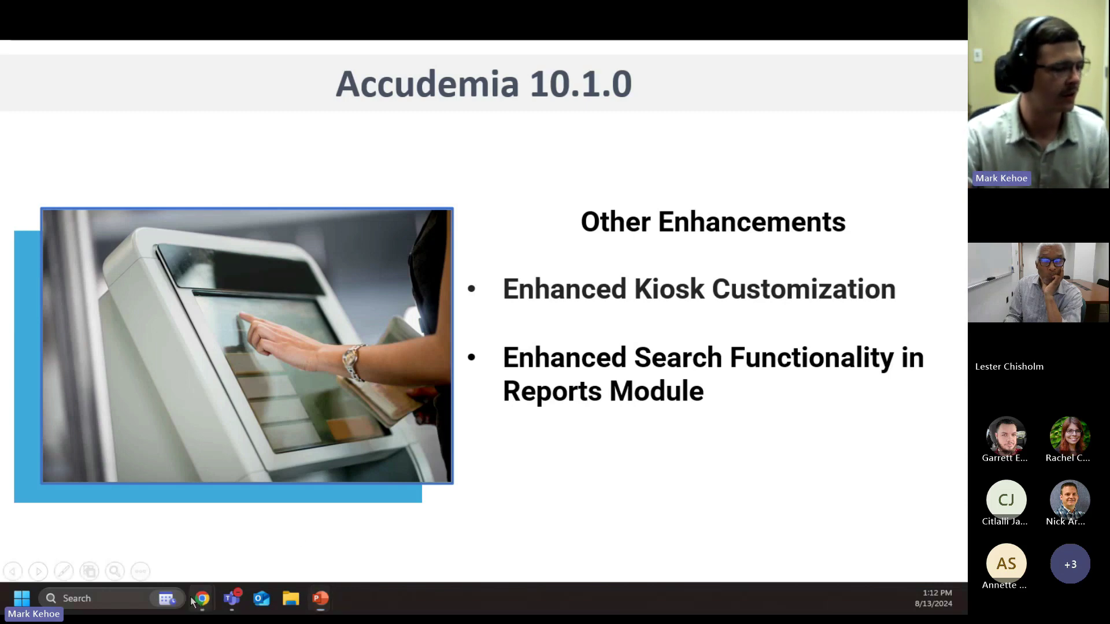
- Back in Accudemia, open the Sign-In Station and its settings
{"action": "mouse_move", "coordinate": [202, 599]}
{"action": "left_click", "coordinate": [252, 498]}
{"action": "left_click", "coordinate": [189, 116]}
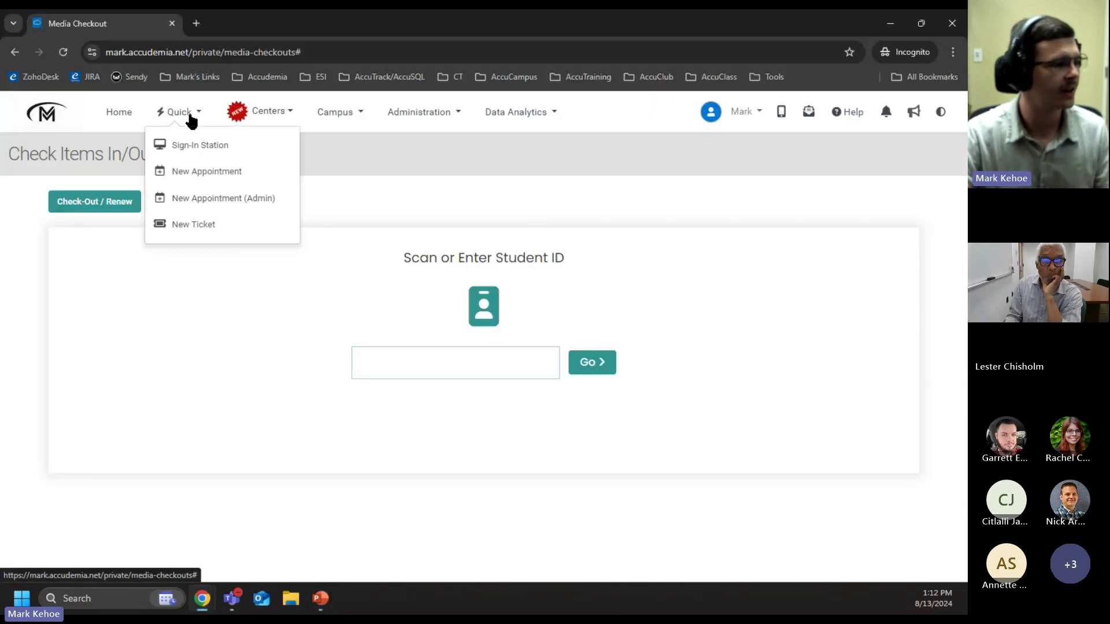
{"action": "left_click", "coordinate": [208, 149]}
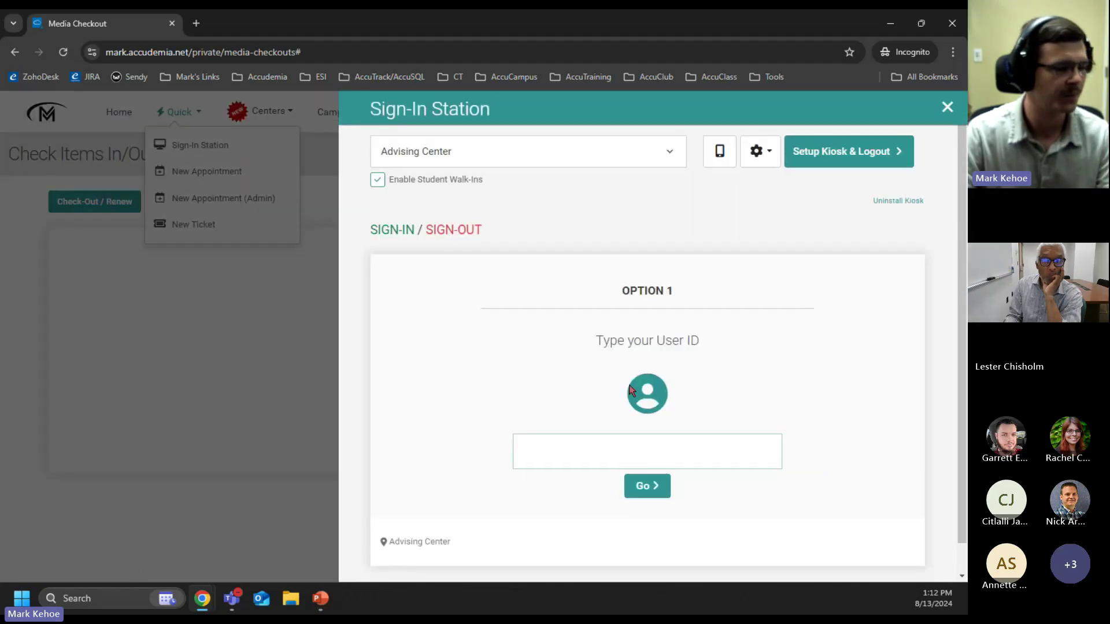
{"action": "left_click", "coordinate": [756, 153]}
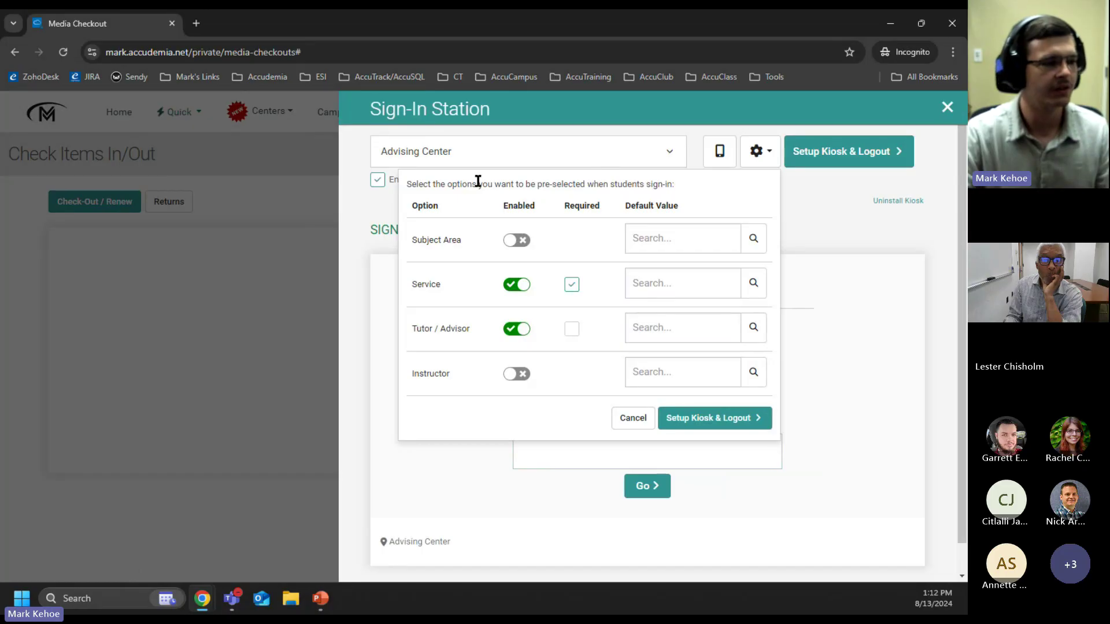
- Make Service a required choice at sign-in after browsing the default options
{"action": "left_click", "coordinate": [693, 241]}
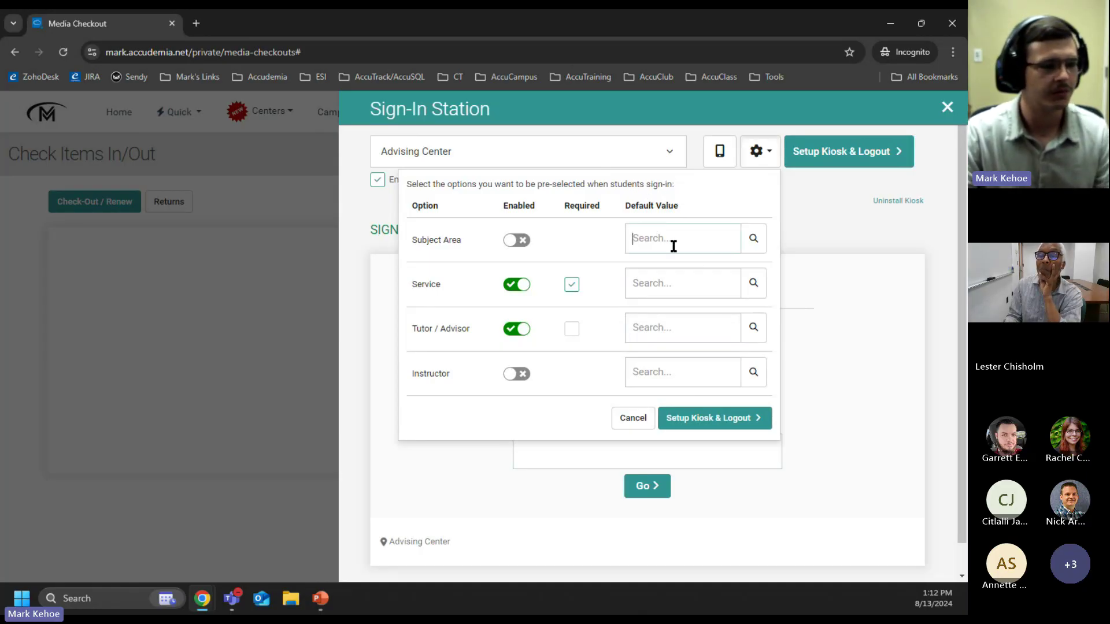
{"action": "left_click", "coordinate": [753, 283]}
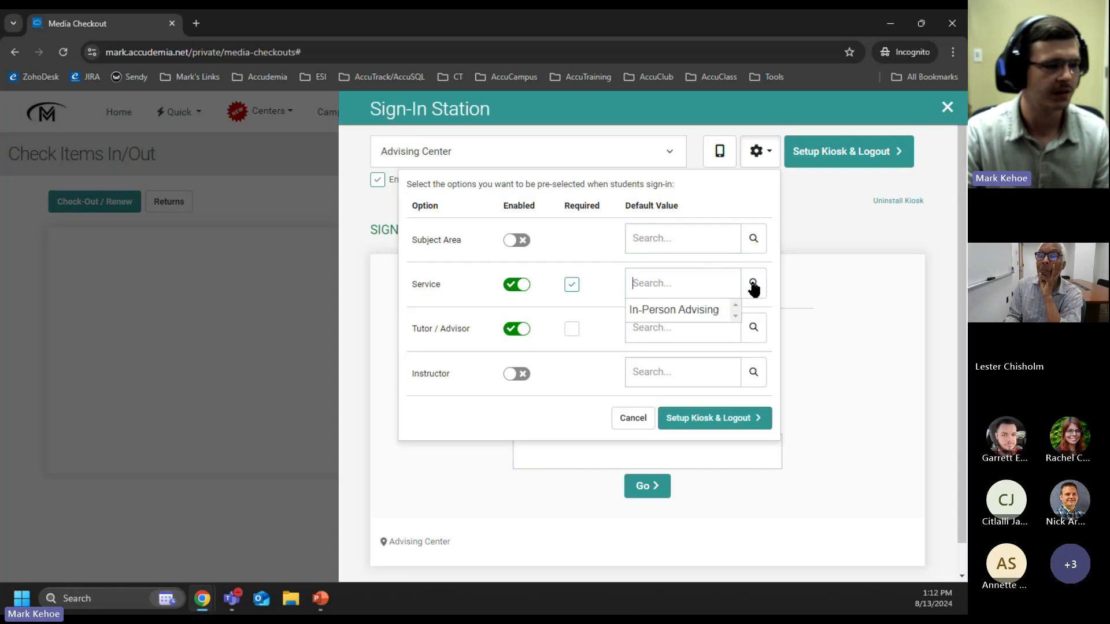
{"action": "left_click", "coordinate": [699, 215]}
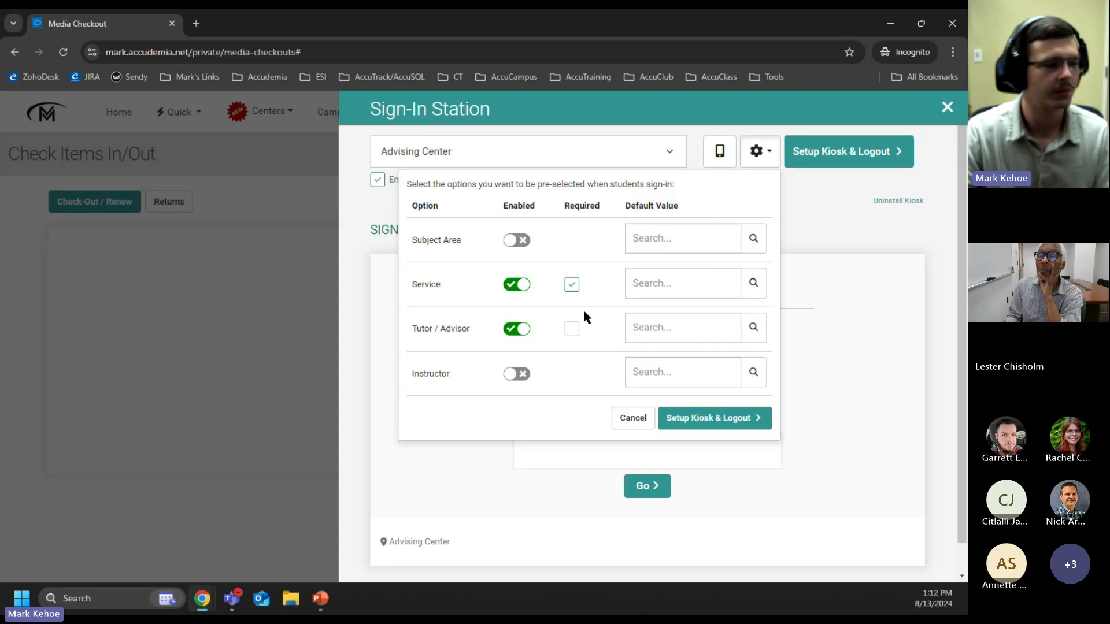
{"action": "left_click", "coordinate": [572, 285]}
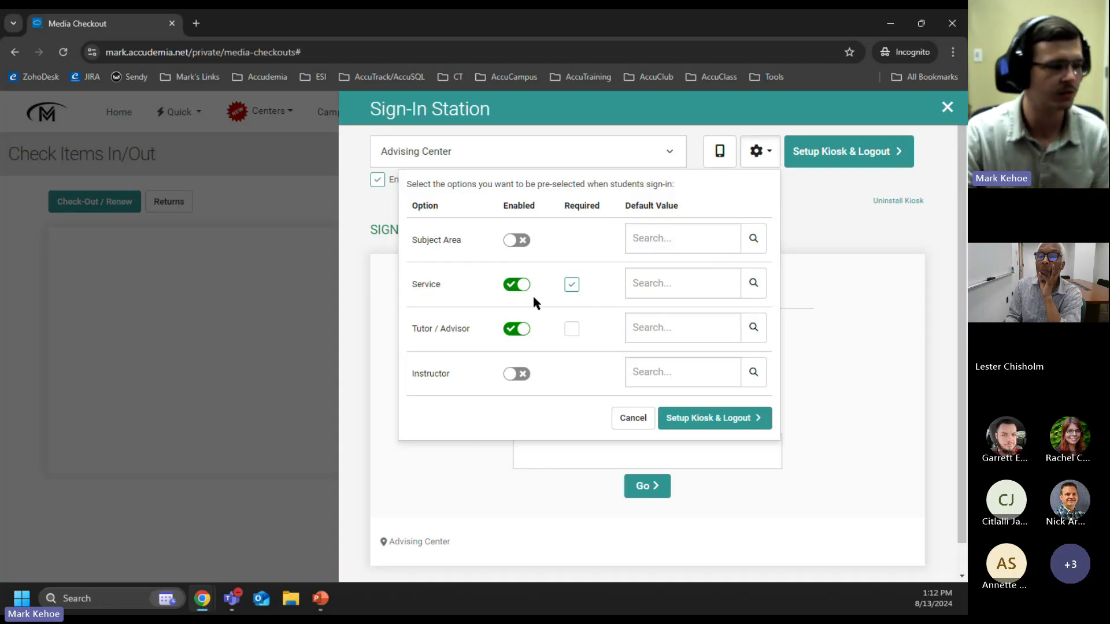
{"action": "double_click", "coordinate": [417, 283]}
{"action": "left_click_drag", "start_coordinate": [415, 324], "coordinate": [473, 326]}
{"action": "left_click", "coordinate": [473, 325]}
{"action": "left_click_drag", "start_coordinate": [407, 241], "coordinate": [429, 240]}
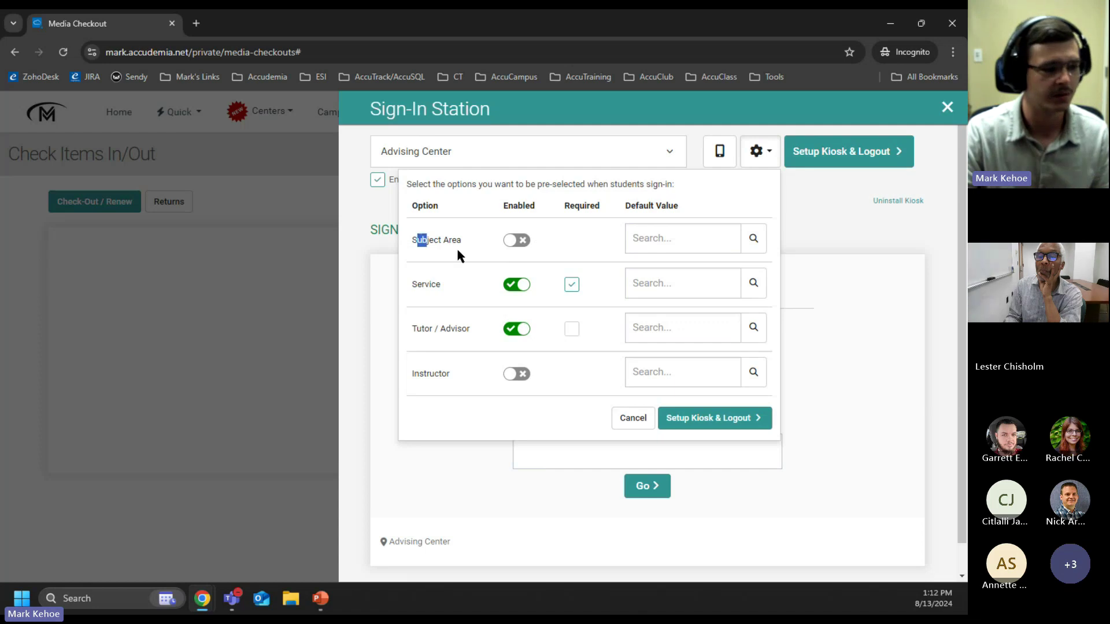
{"action": "left_click", "coordinate": [469, 251]}
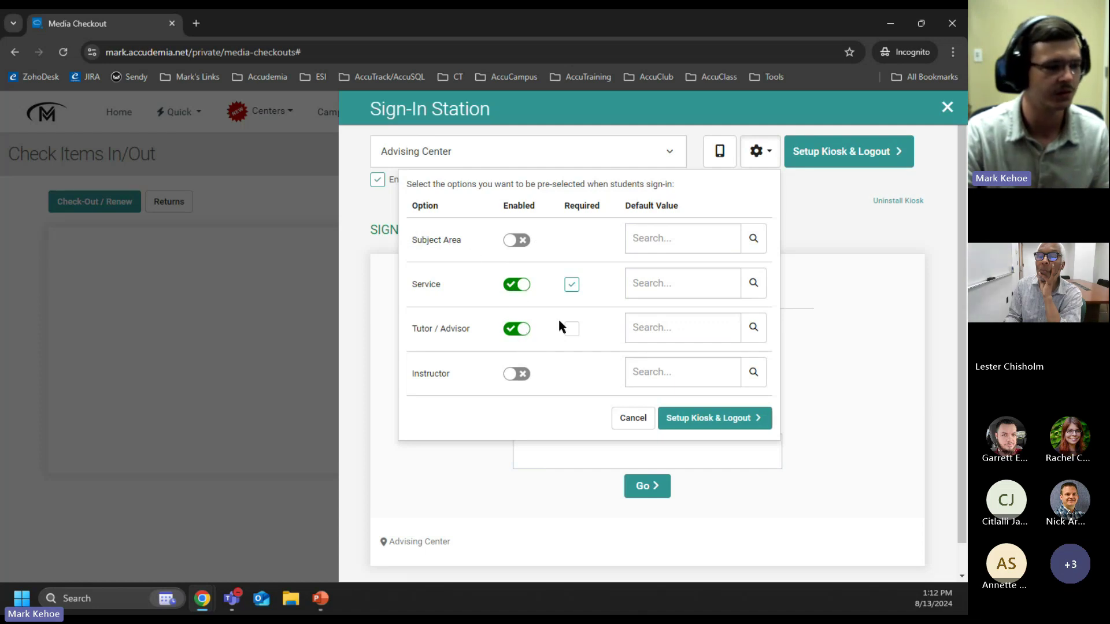
- Require Tutor / Advisor, default the service to In-Person Advising, and launch the kiosk
{"action": "left_click", "coordinate": [573, 330]}
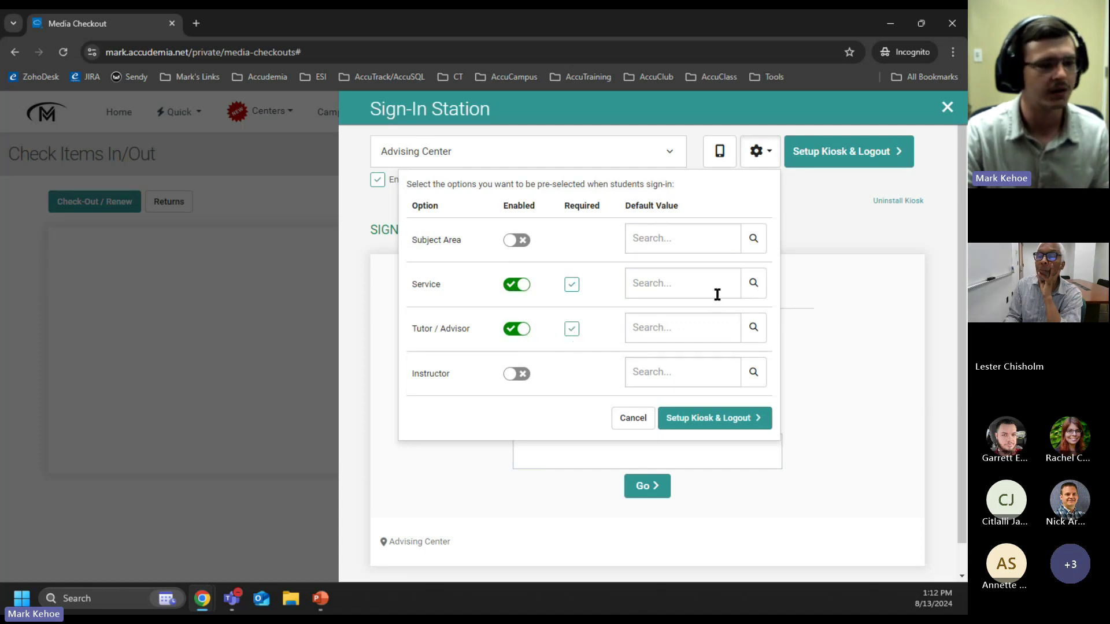
{"action": "left_click", "coordinate": [753, 282]}
{"action": "left_click", "coordinate": [670, 312]}
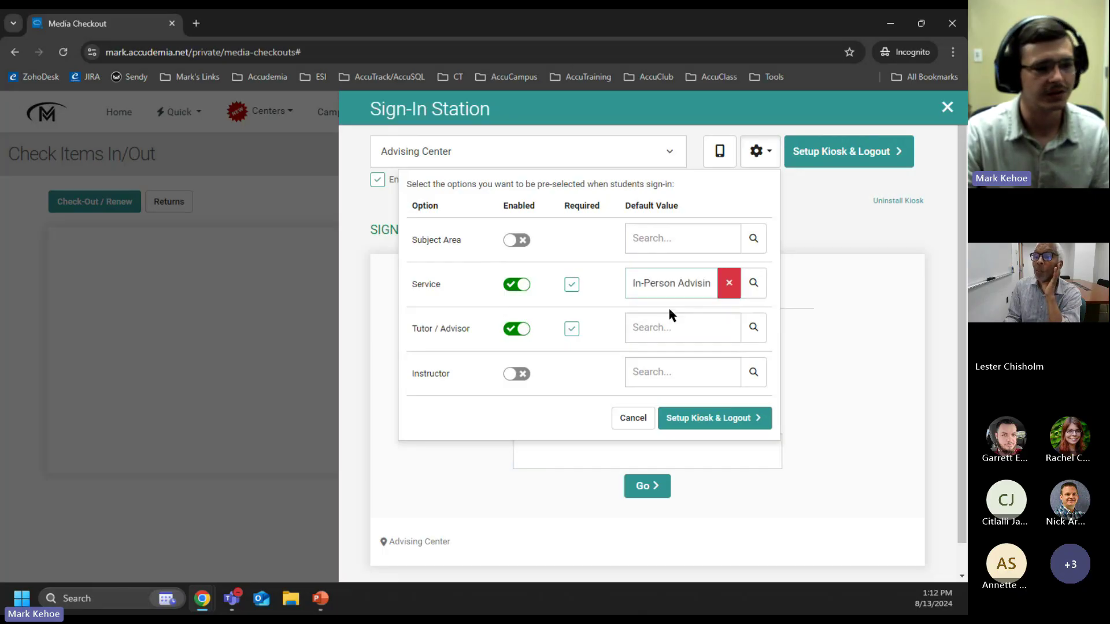
{"action": "left_click", "coordinate": [726, 419]}
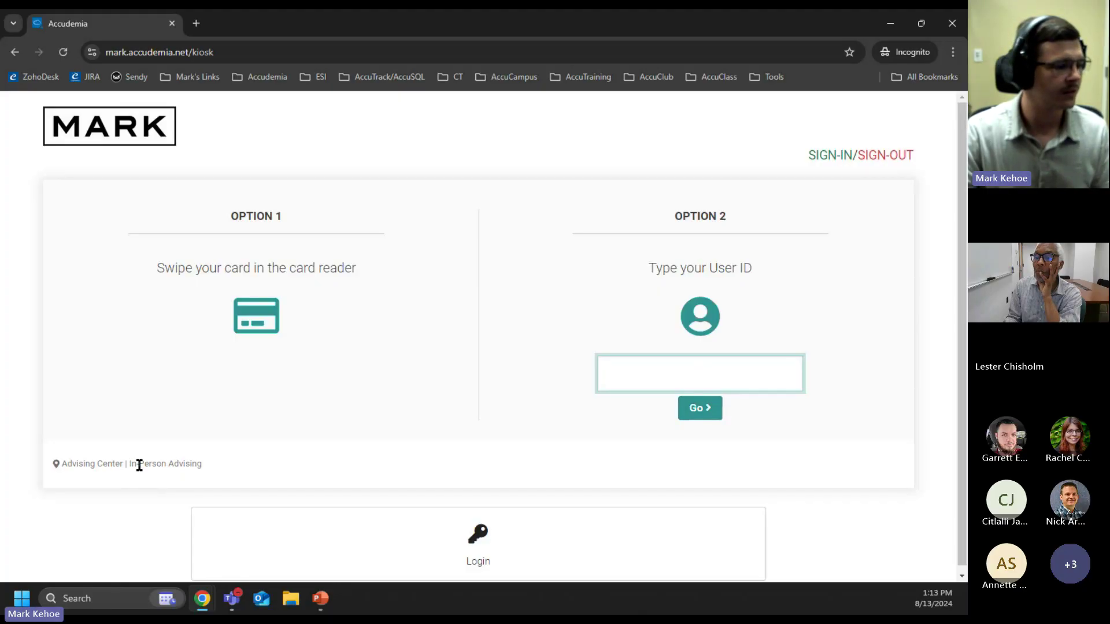
- Sign in at the kiosk by entering the student's User ID under Option 2
{"action": "left_click_drag", "start_coordinate": [130, 466], "coordinate": [215, 462]}
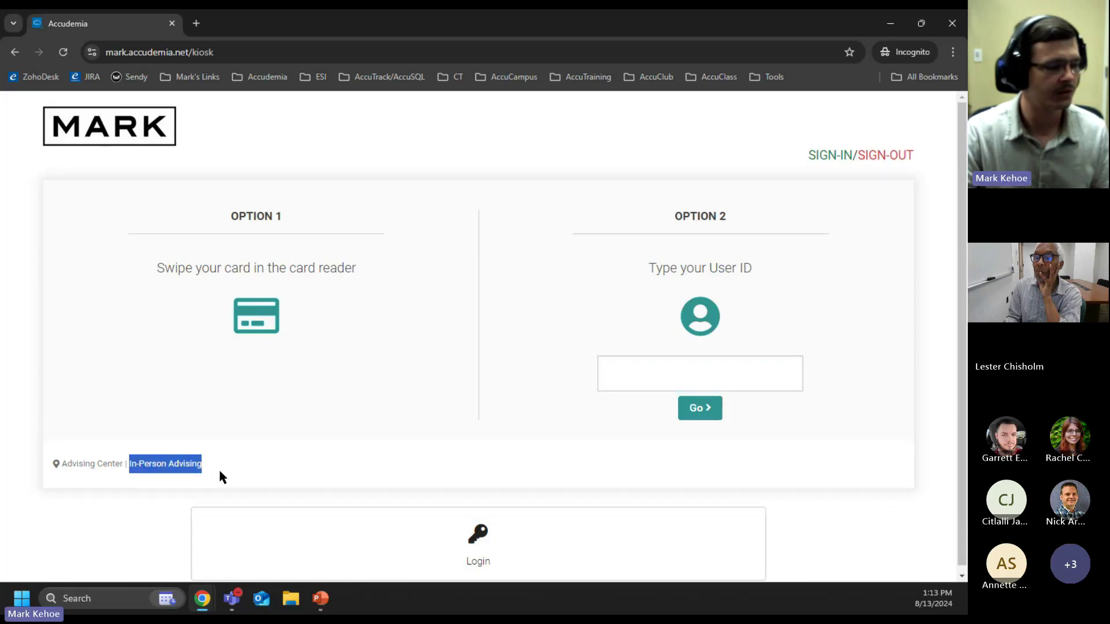
{"action": "left_click", "coordinate": [183, 465]}
{"action": "left_click", "coordinate": [709, 379]}
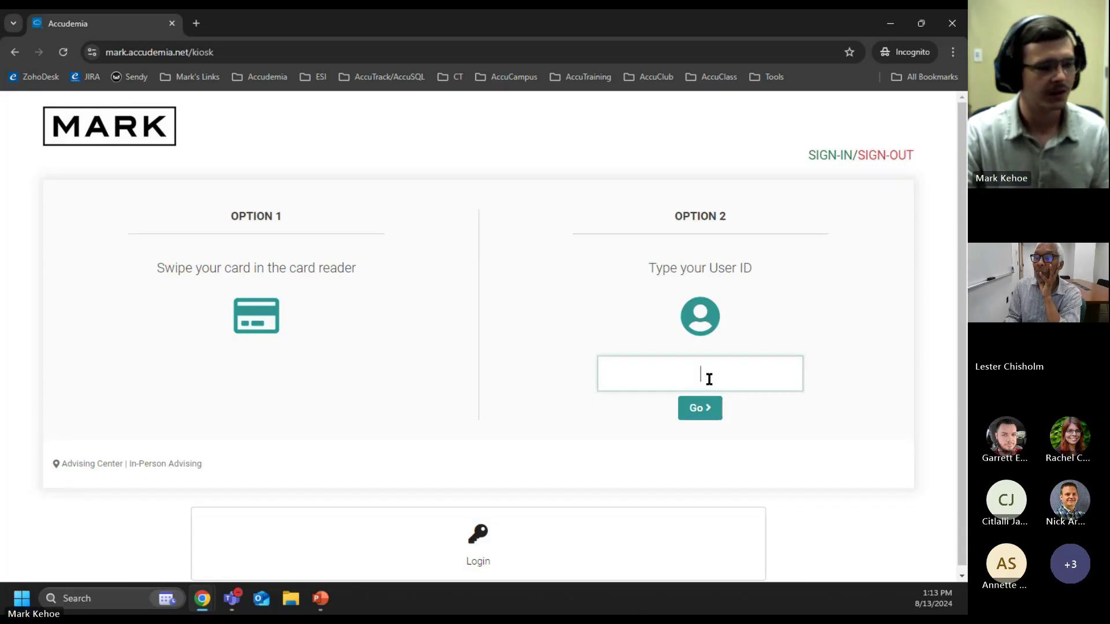
{"action": "type", "text": "000001"}
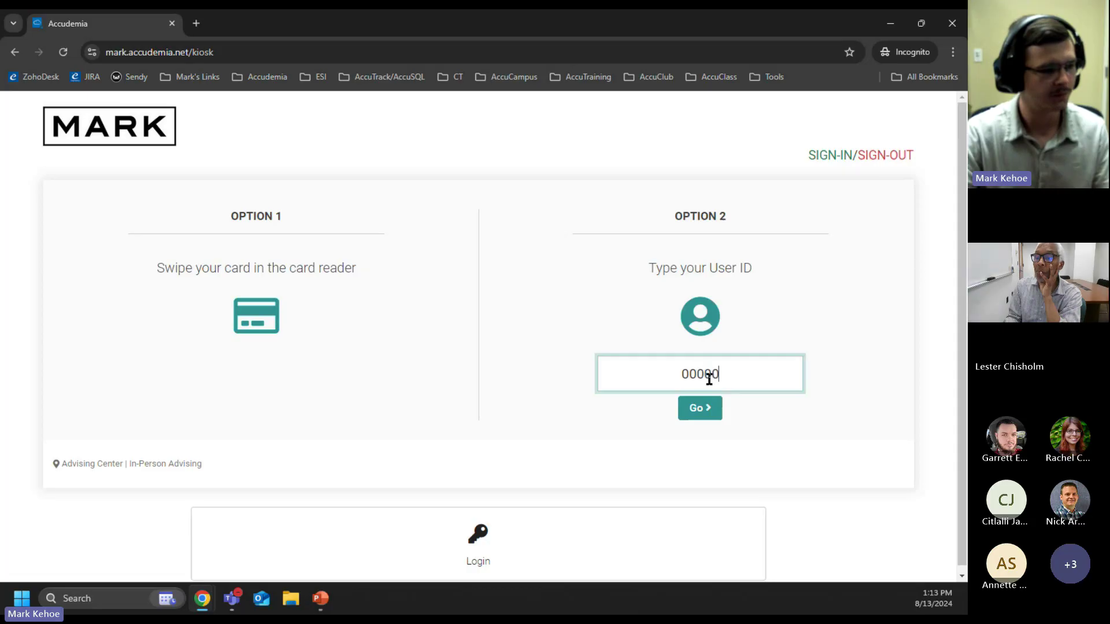
{"action": "key", "text": "Return"}
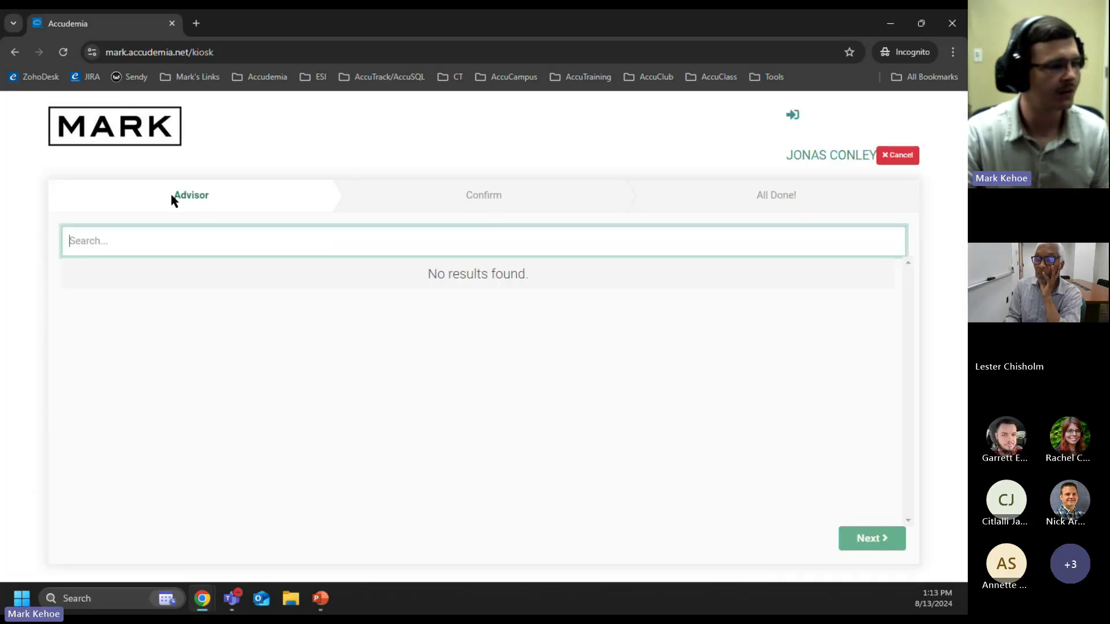
- Review the Advisor step, which lists no advisors, then cancel the sign-in
{"action": "left_click_drag", "start_coordinate": [180, 199], "coordinate": [212, 191]}
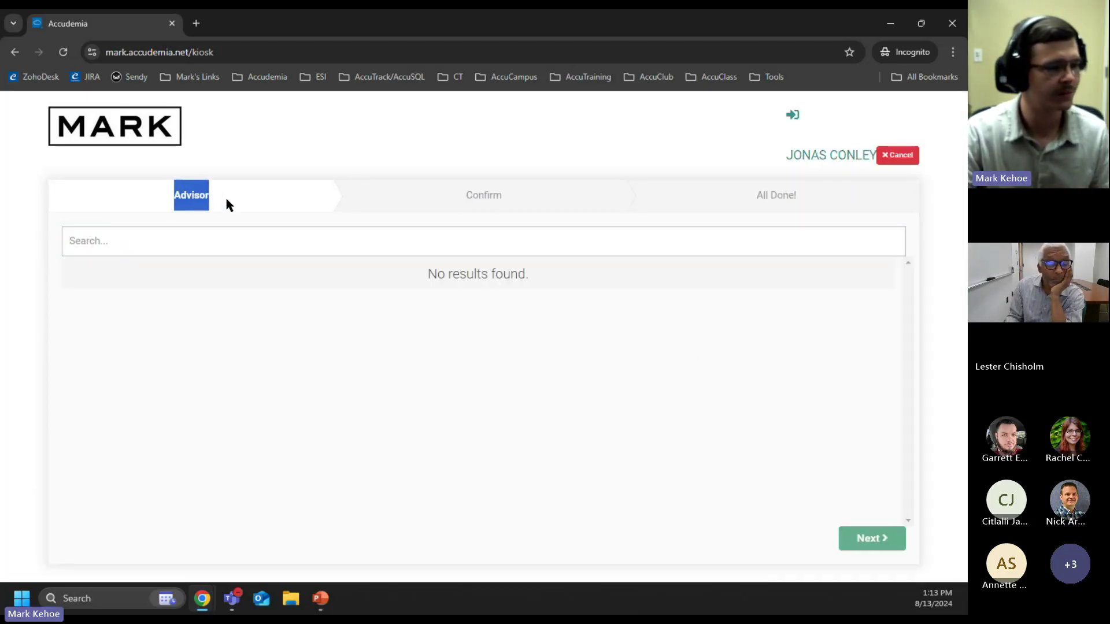
{"action": "left_click", "coordinate": [399, 220]}
{"action": "left_click_drag", "start_coordinate": [448, 188], "coordinate": [547, 195]}
{"action": "left_click", "coordinate": [506, 191]}
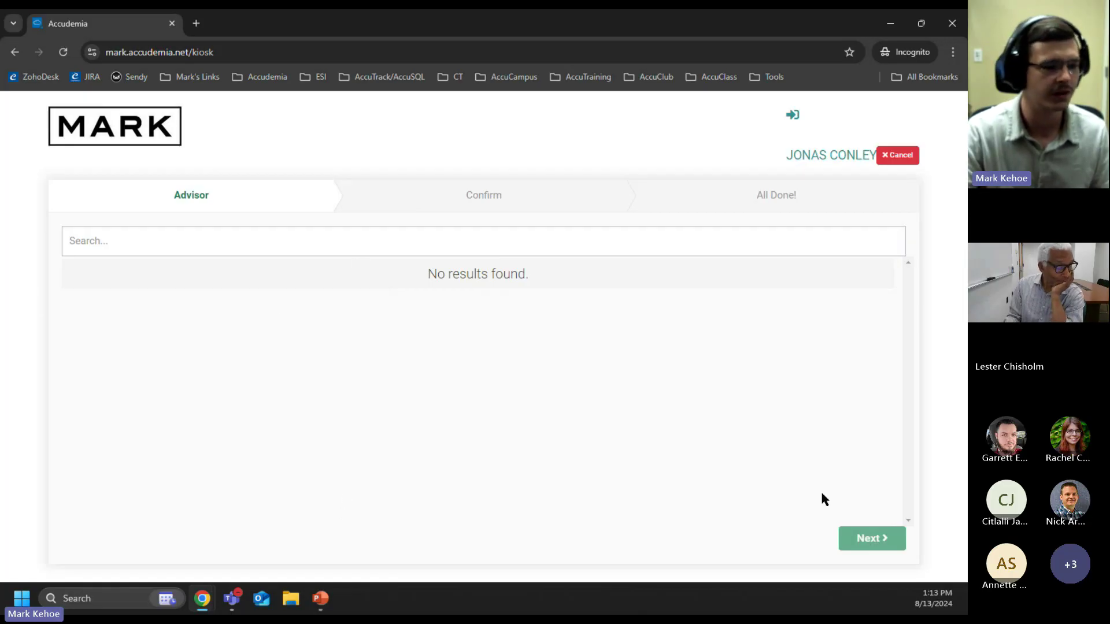
{"action": "left_click", "coordinate": [890, 156]}
- Log in as staff with a saved login, re-entering the account password
{"action": "left_click", "coordinate": [441, 565]}
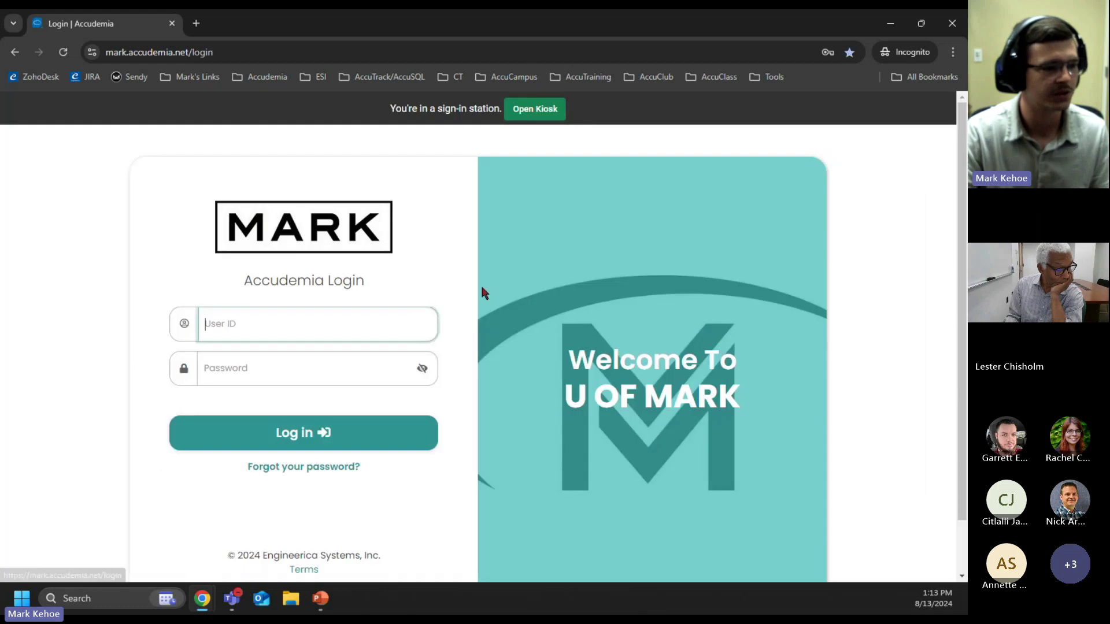
{"action": "left_click", "coordinate": [249, 327]}
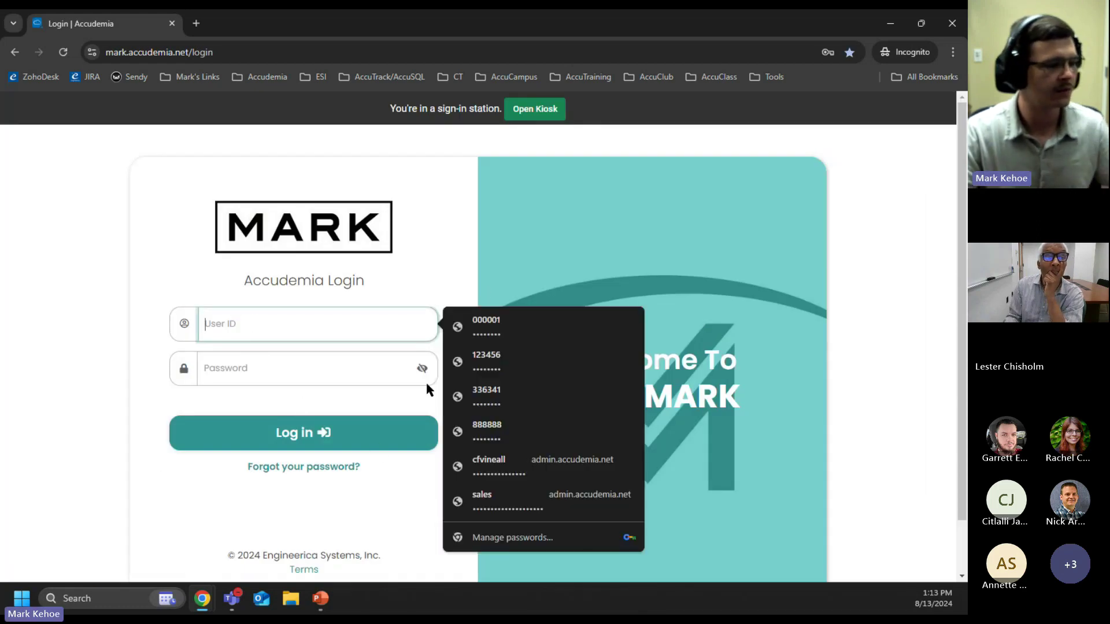
{"action": "left_click", "coordinate": [520, 394]}
{"action": "key", "text": "Tab"}
{"action": "key", "text": "BackSpace"}
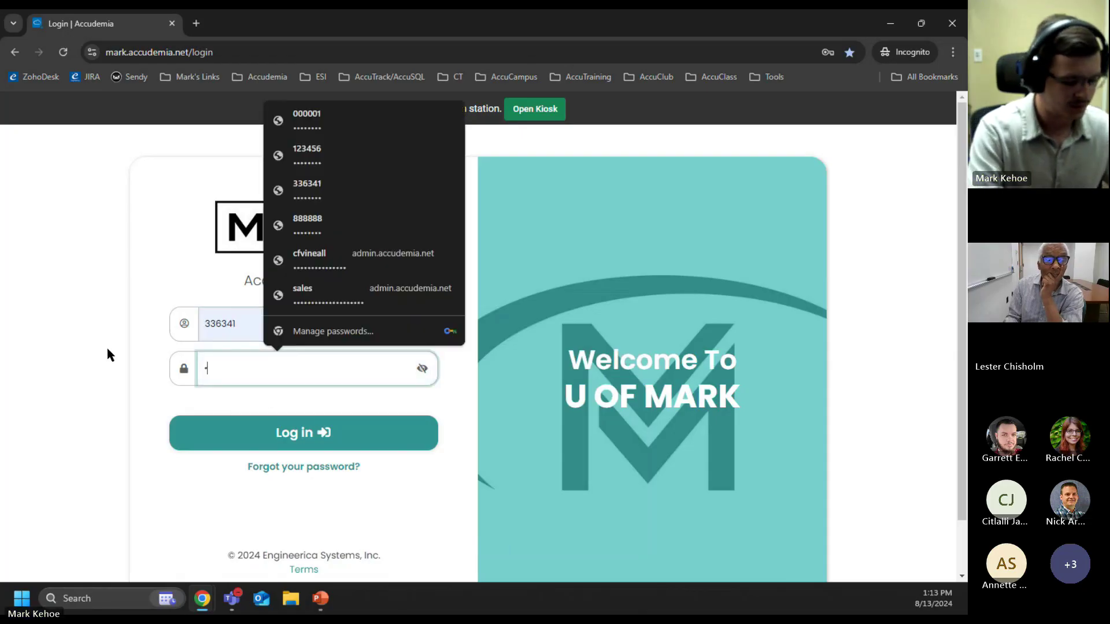
{"action": "type", "text": "********"}
{"action": "key", "text": "Return"}
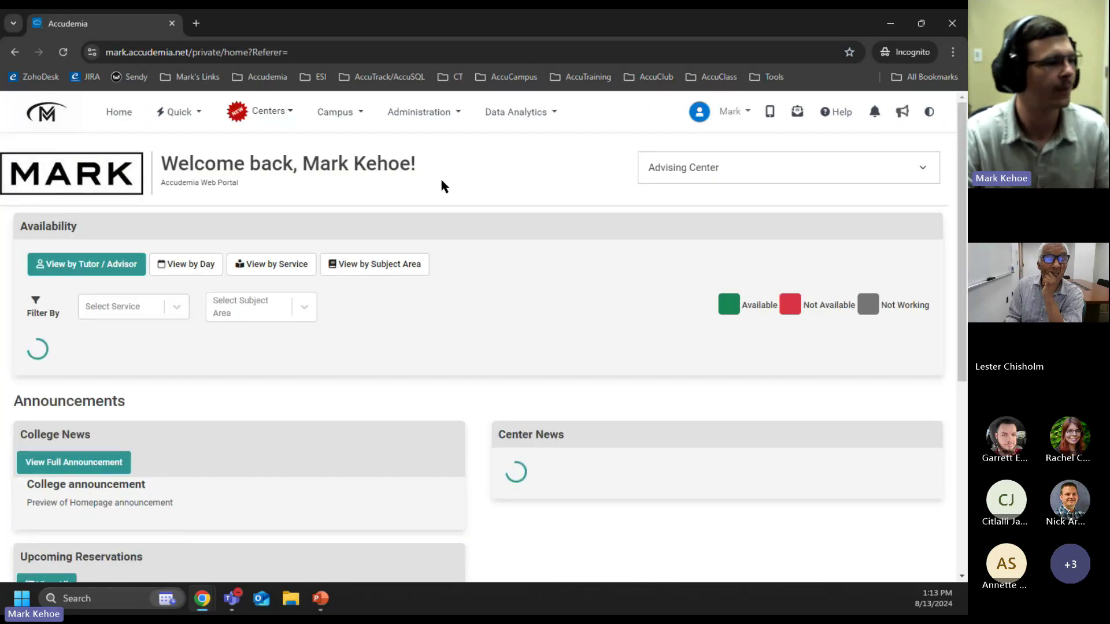
- Open Data Analytics > Reports and filter report names by 'student', then 'demo', before clearing it
{"action": "left_click", "coordinate": [507, 113]}
{"action": "left_click", "coordinate": [510, 147]}
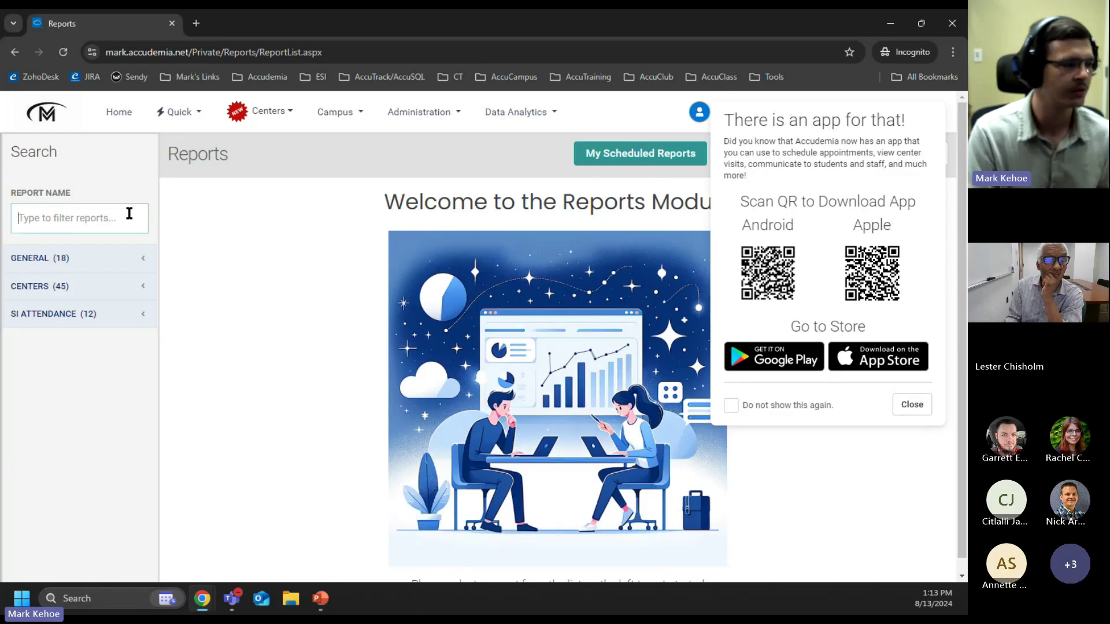
{"action": "key", "text": "Escape"}
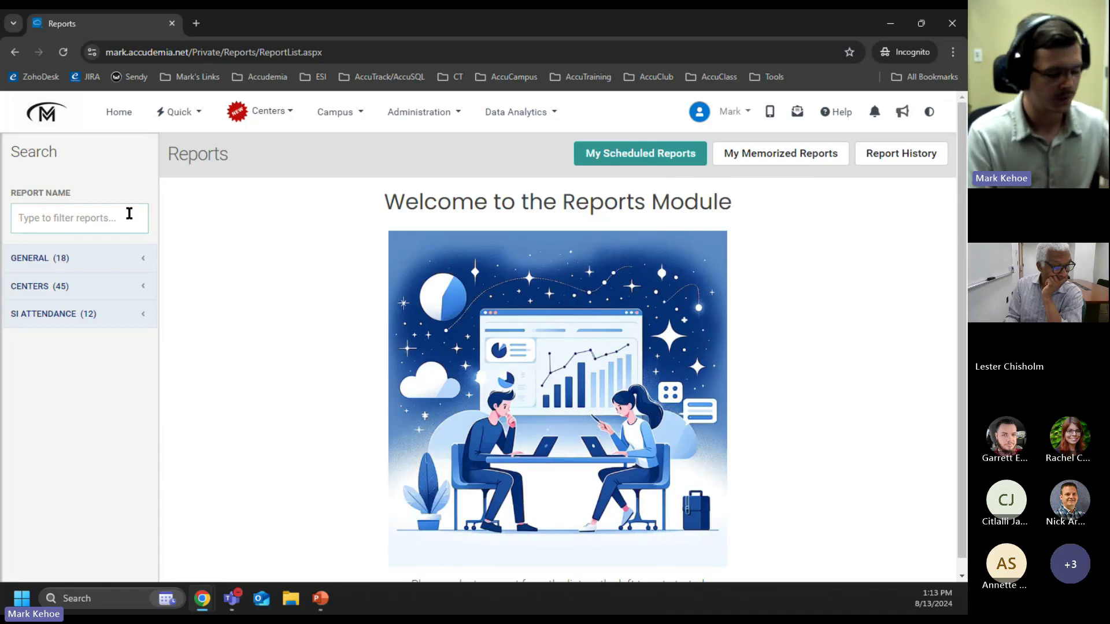
{"action": "type", "text": "student"}
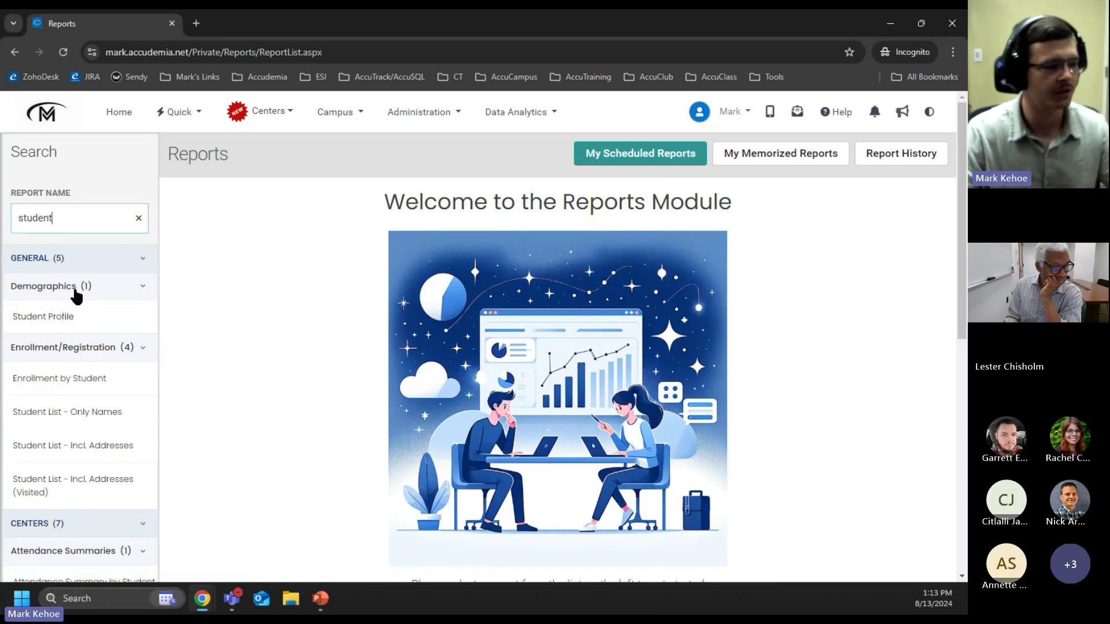
{"action": "left_click_drag", "start_coordinate": [91, 217], "coordinate": [11, 217]}
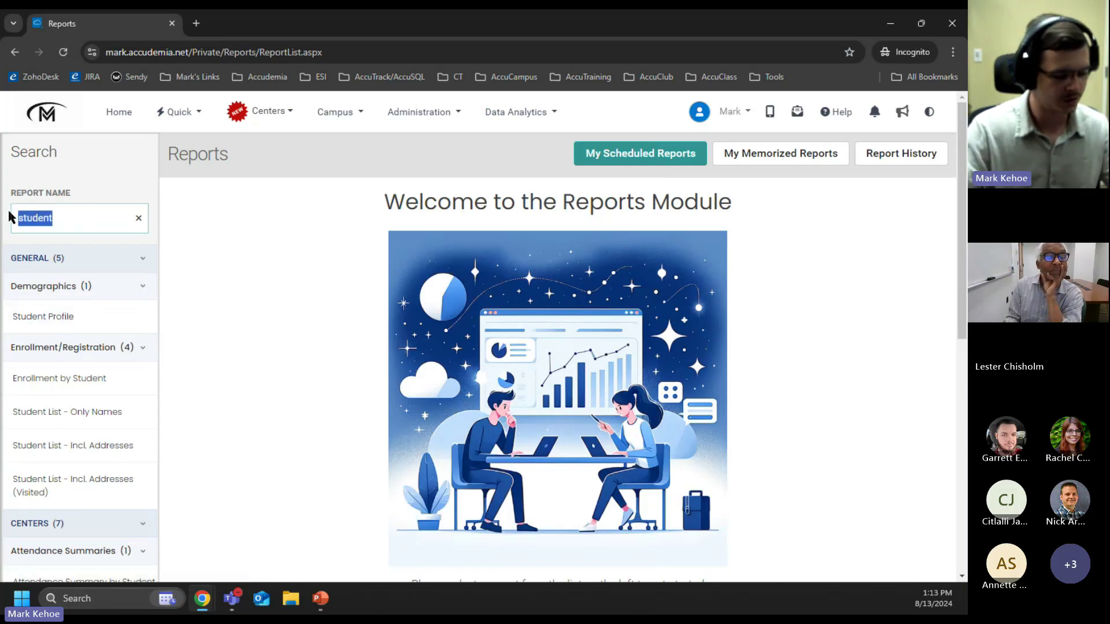
{"action": "type", "text": "demo"}
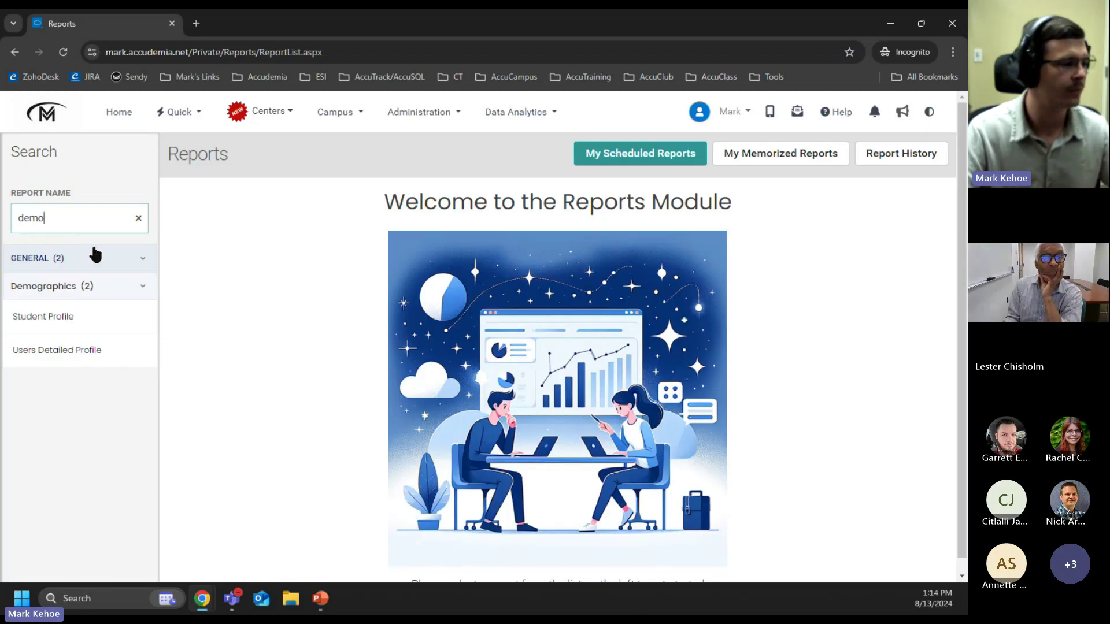
{"action": "left_click", "coordinate": [138, 220]}
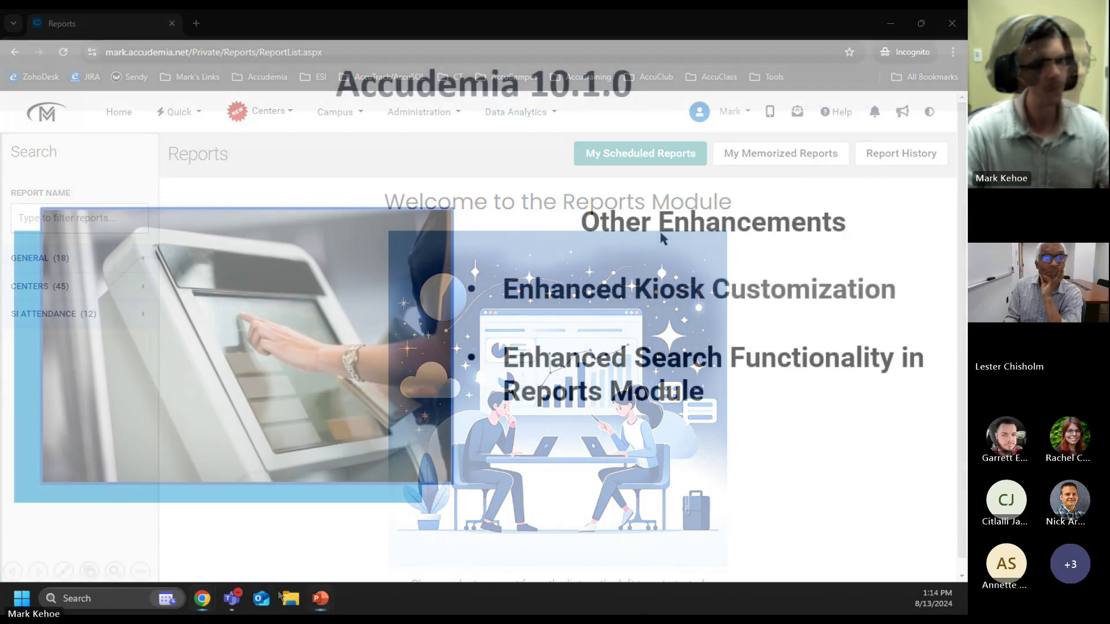